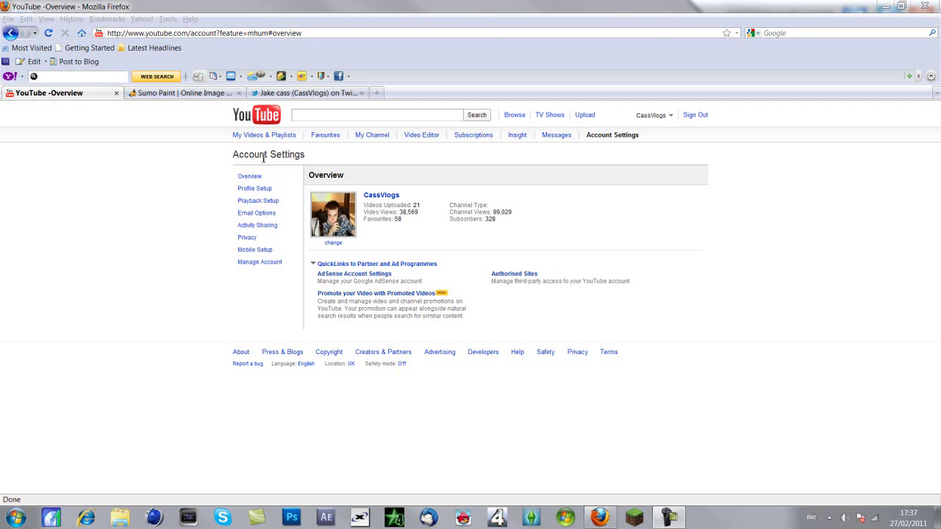
- Switch Firefox to the channel's Twitter profile tab
click(293, 94)
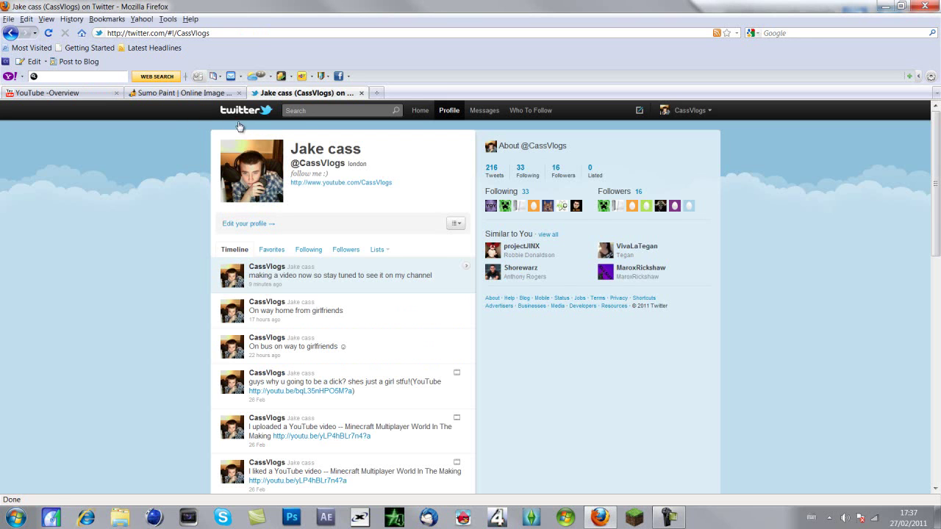
click(197, 97)
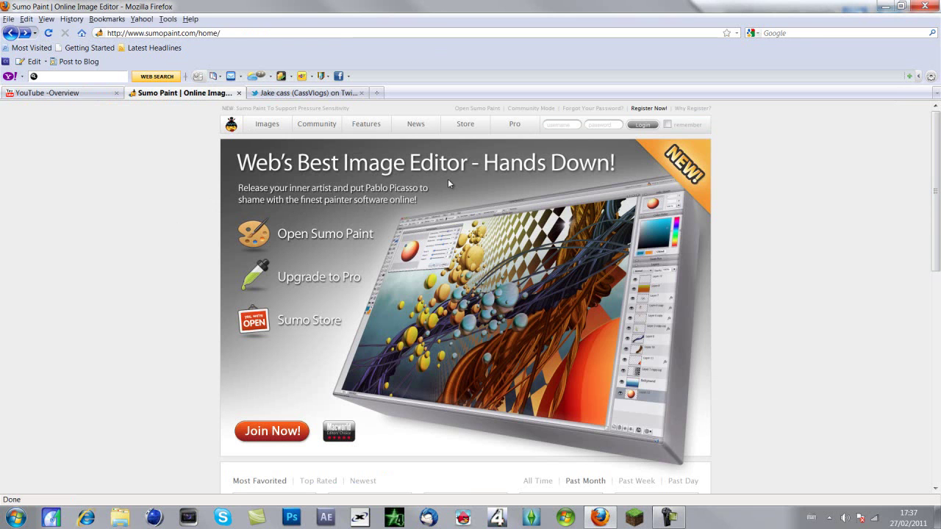
scroll(415, 381, down, 5)
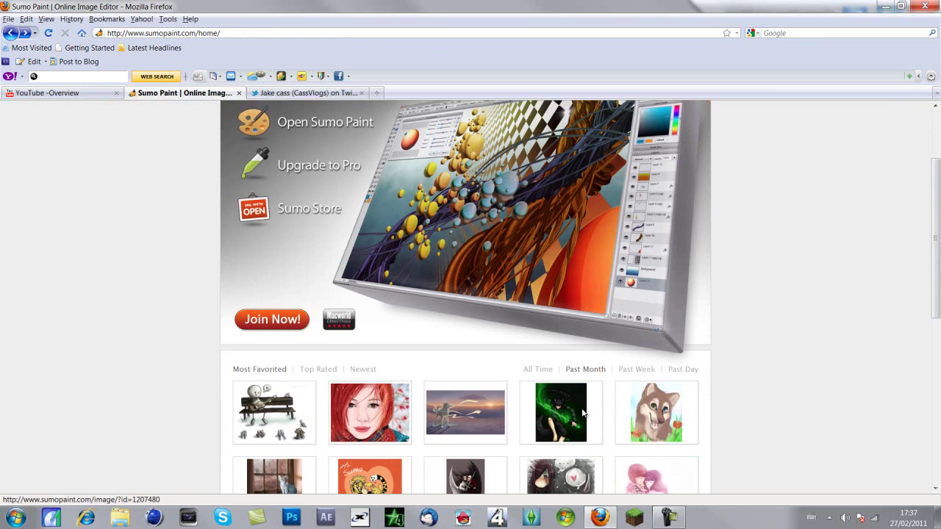
scroll(415, 368, down, 3)
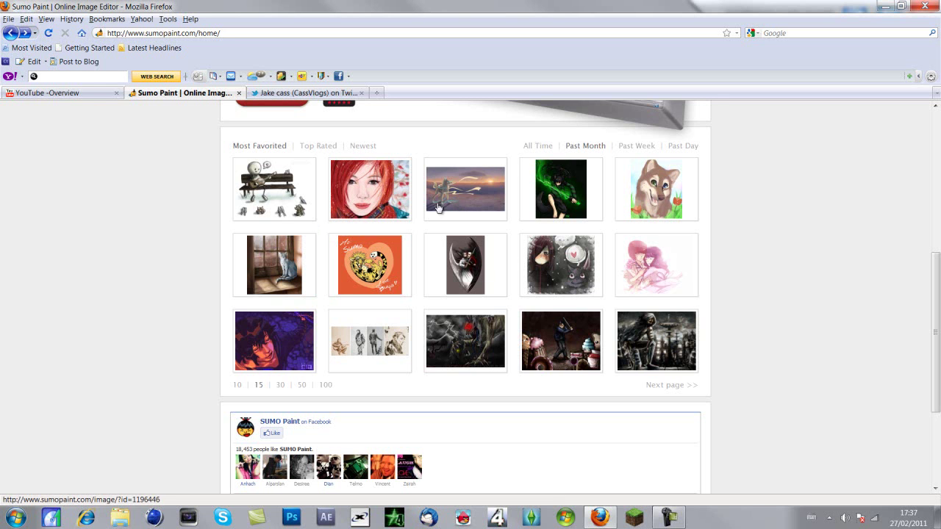
click(396, 211)
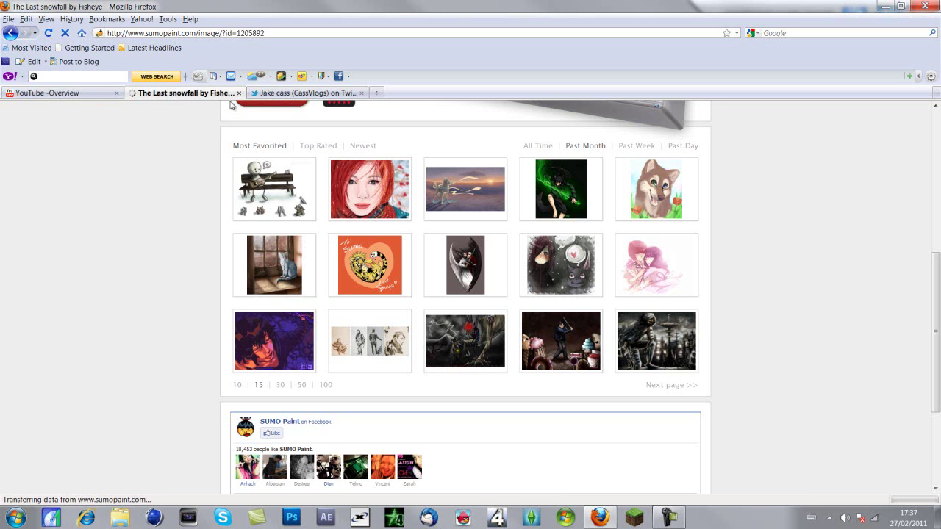
scroll(409, 248, up, 2)
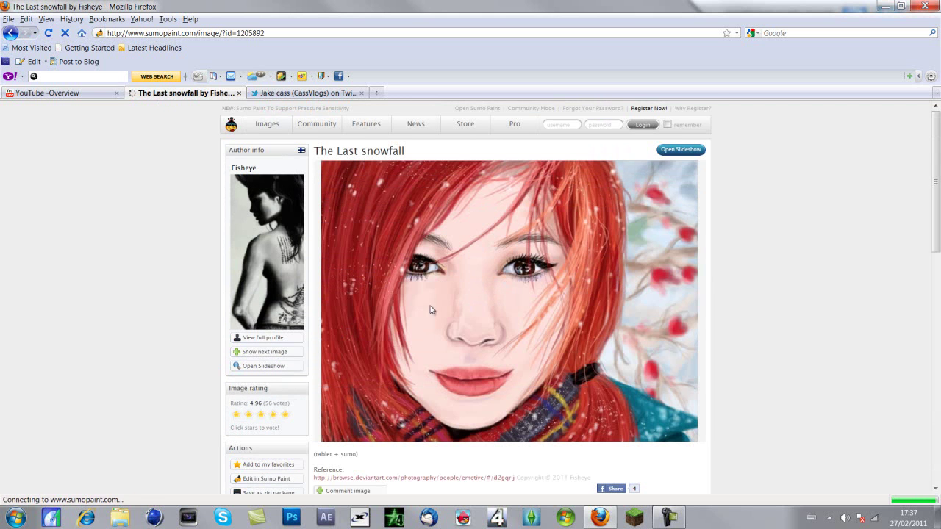
click(10, 33)
scroll(544, 214, up, 4)
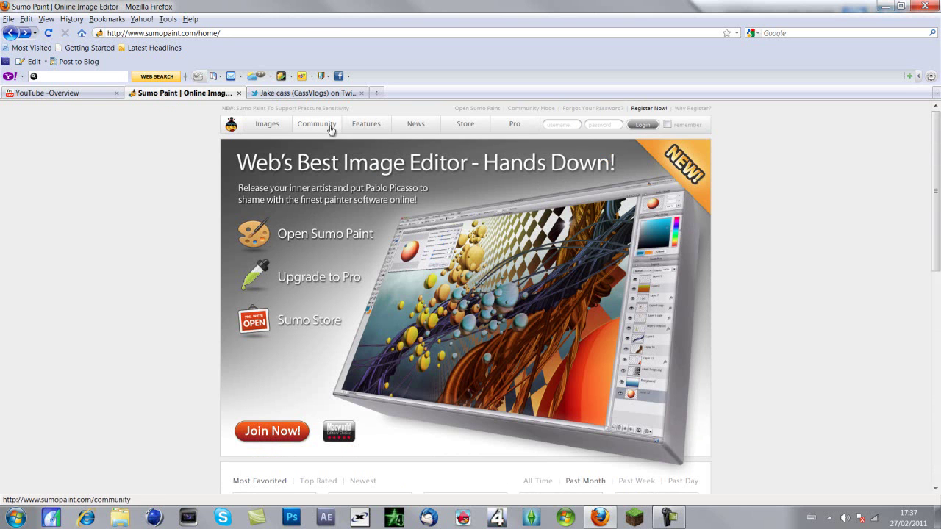
- Launch the Sumo Paint editor, relaunch it after quitting, and maximize the blank 800x600 Untitled_image canvas
click(476, 109)
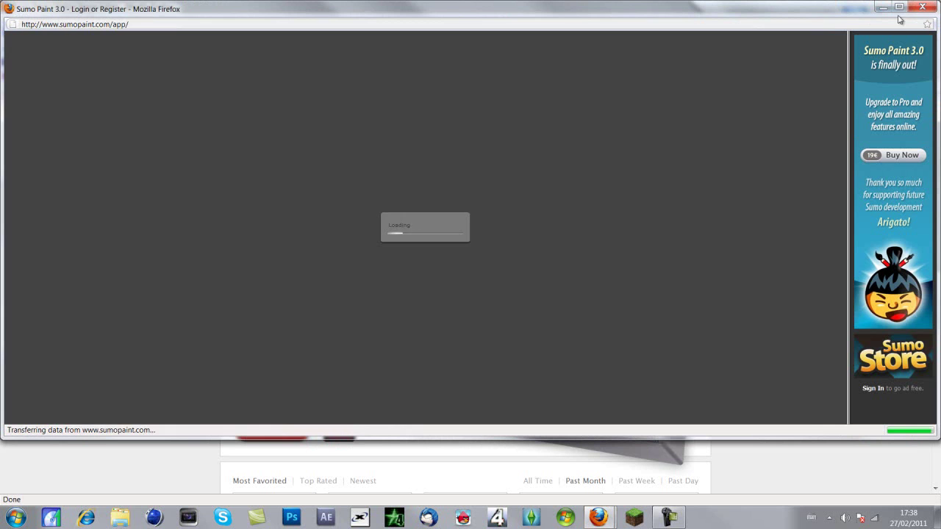
click(899, 7)
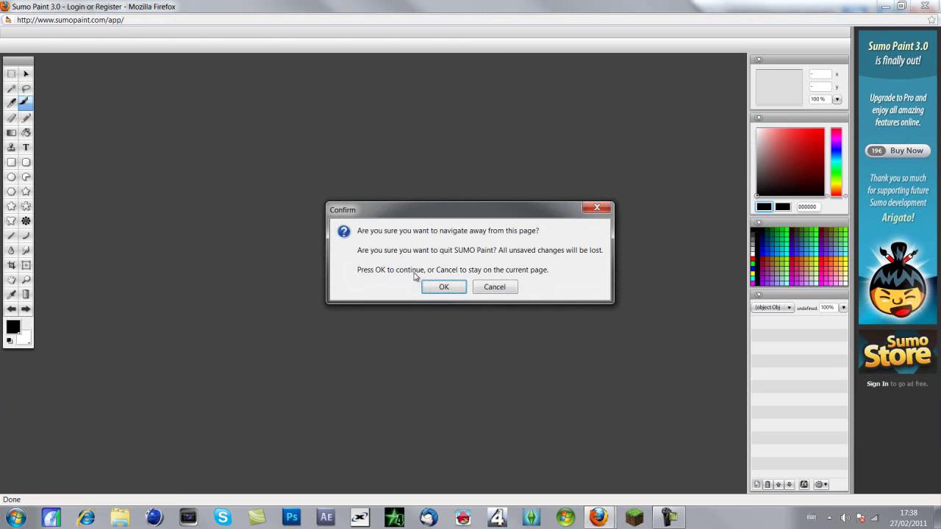
click(444, 287)
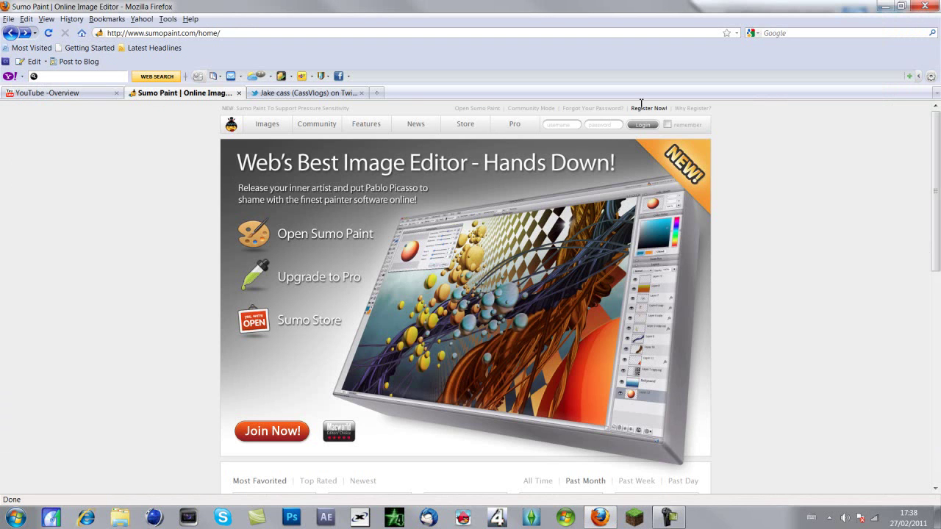
click(479, 114)
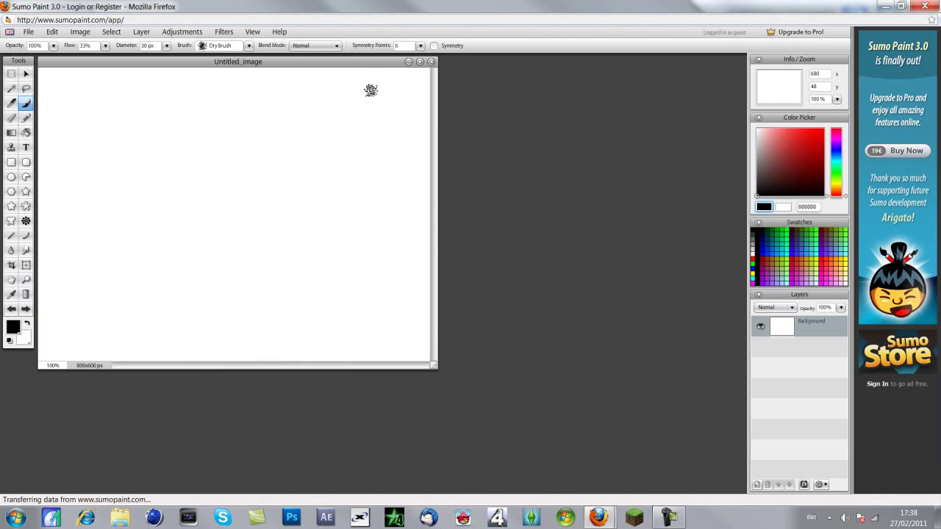
click(421, 62)
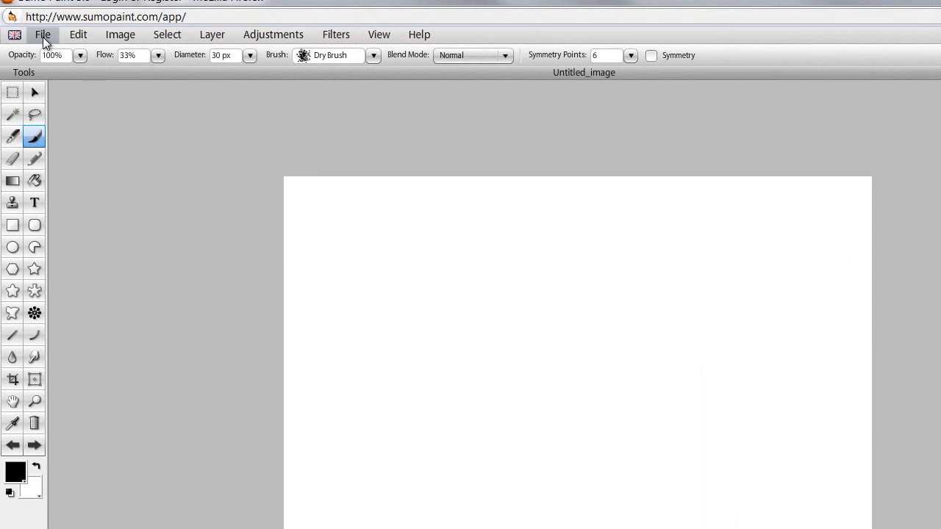
- Create a new white 1280 x 720 image from the HDTV 720p preset
click(31, 32)
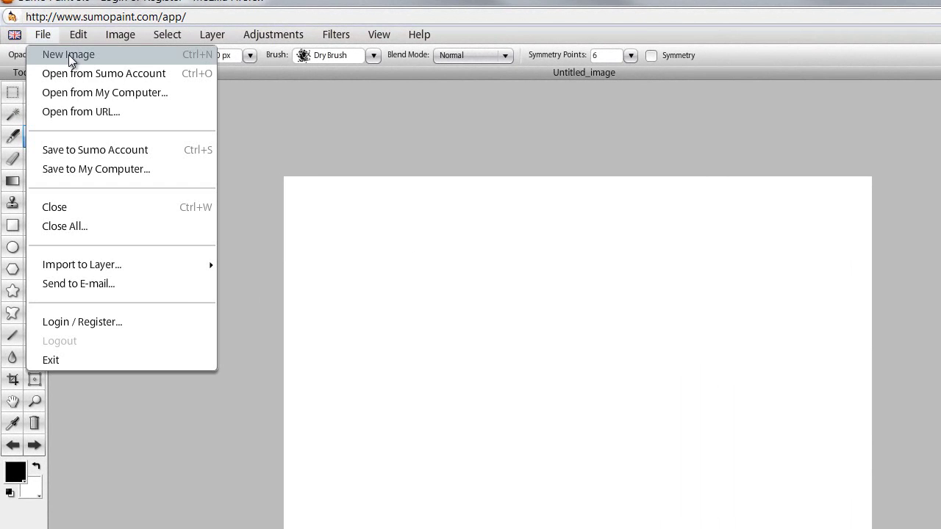
click(51, 47)
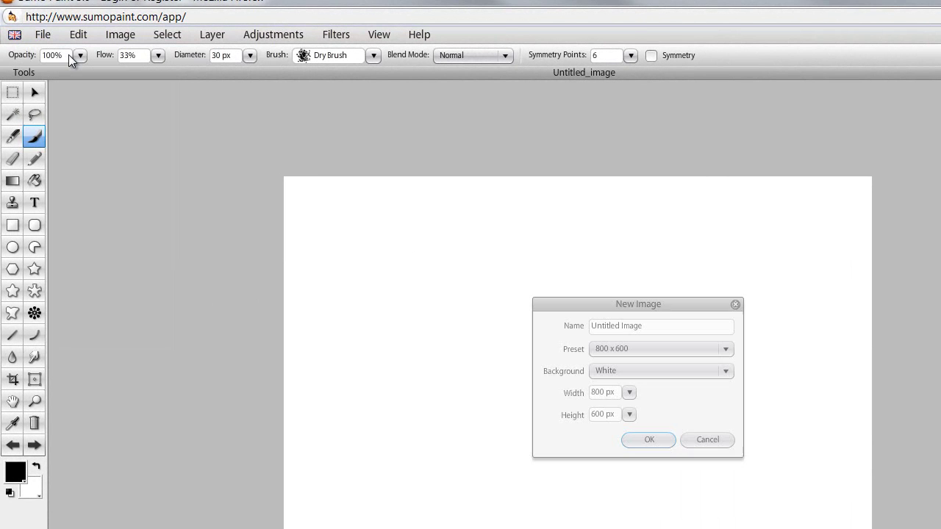
click(726, 350)
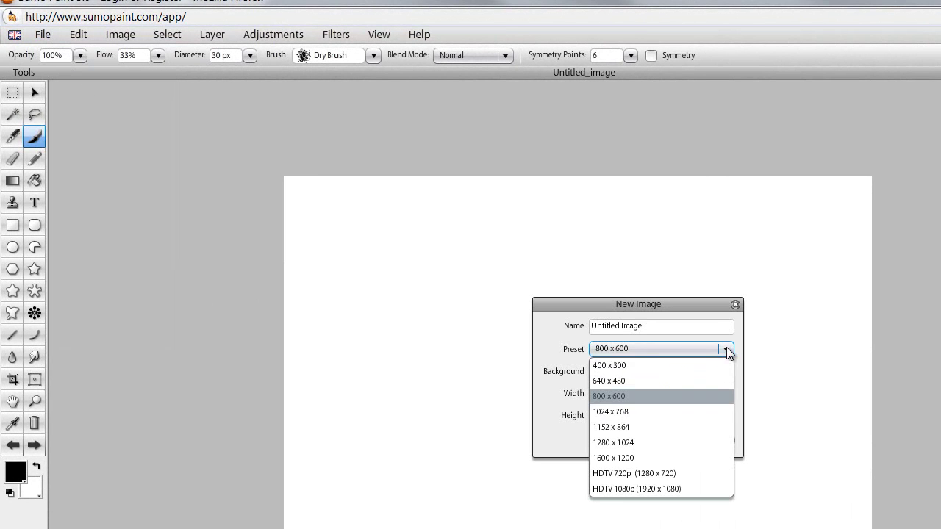
click(560, 414)
drag(630, 392, 692, 411)
click(692, 370)
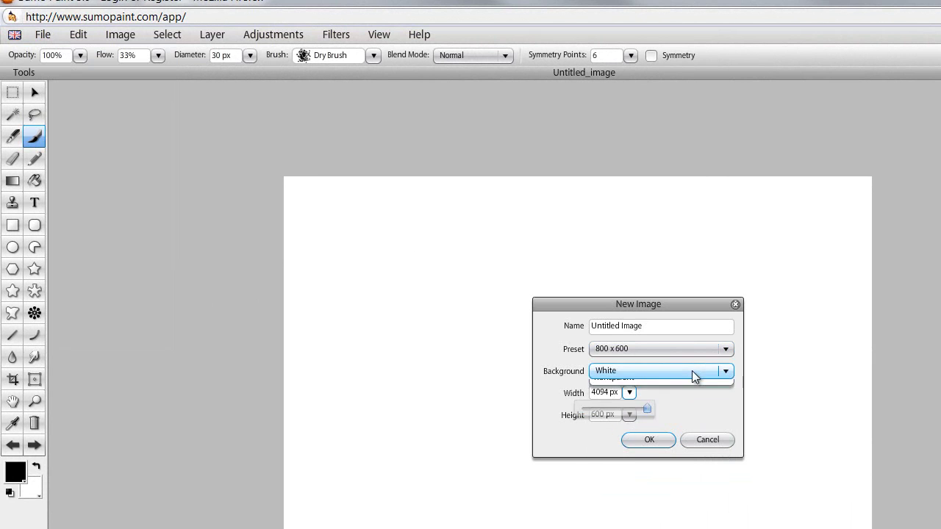
click(688, 354)
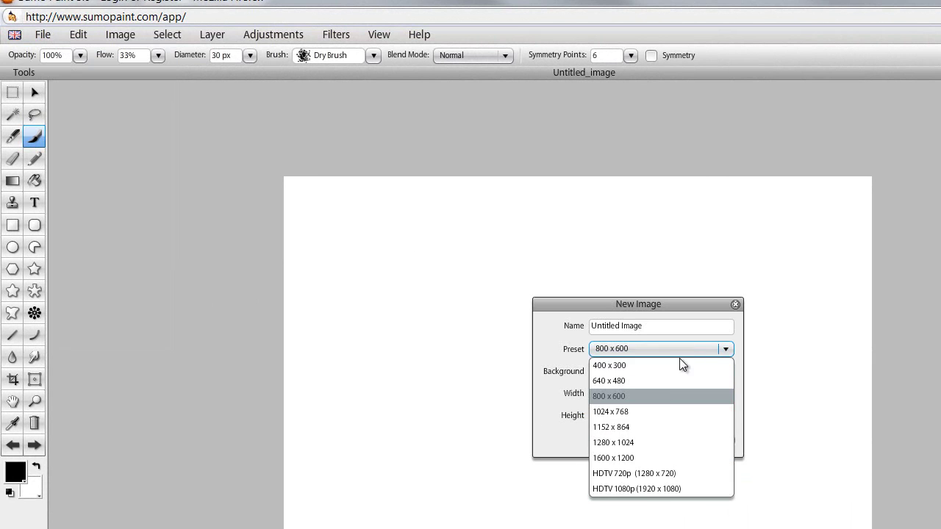
click(645, 474)
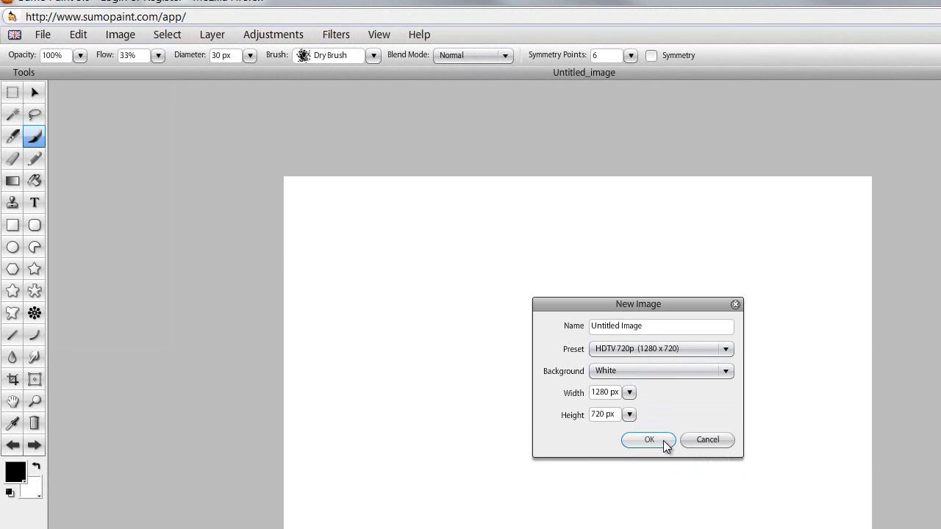
click(661, 442)
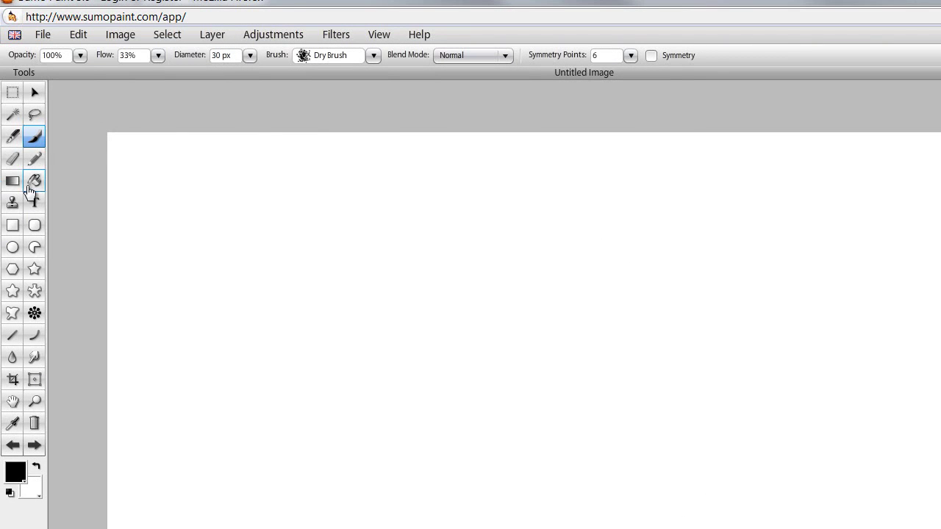
- Set the Text tool to the Bebas font at 125 pt
click(35, 202)
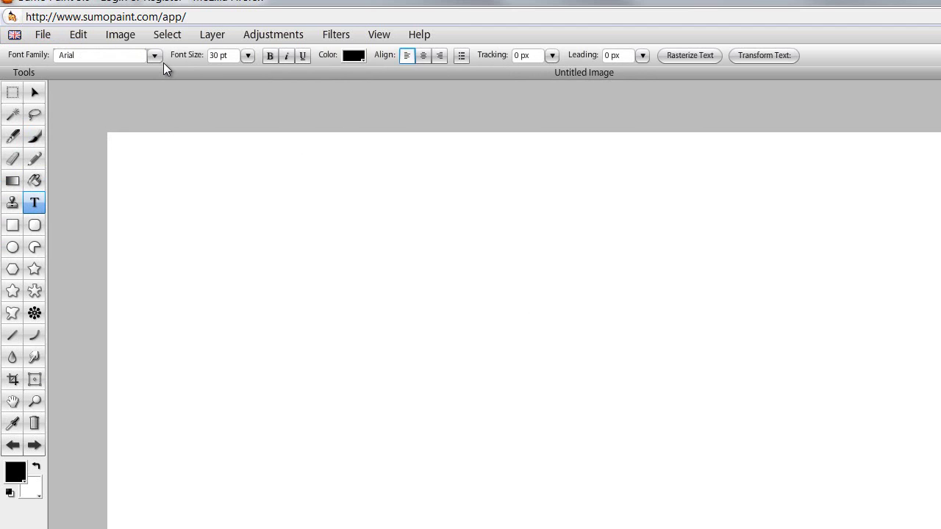
click(159, 58)
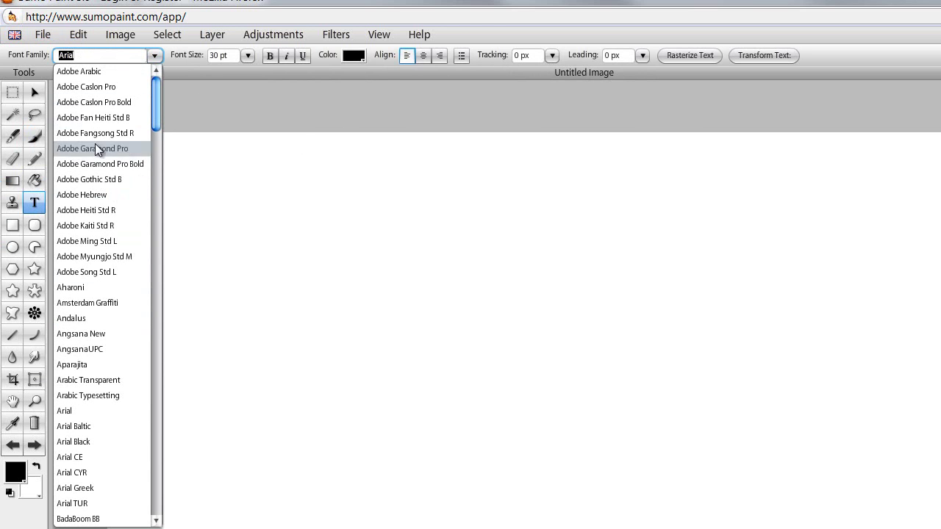
scroll(117, 283, down, 4)
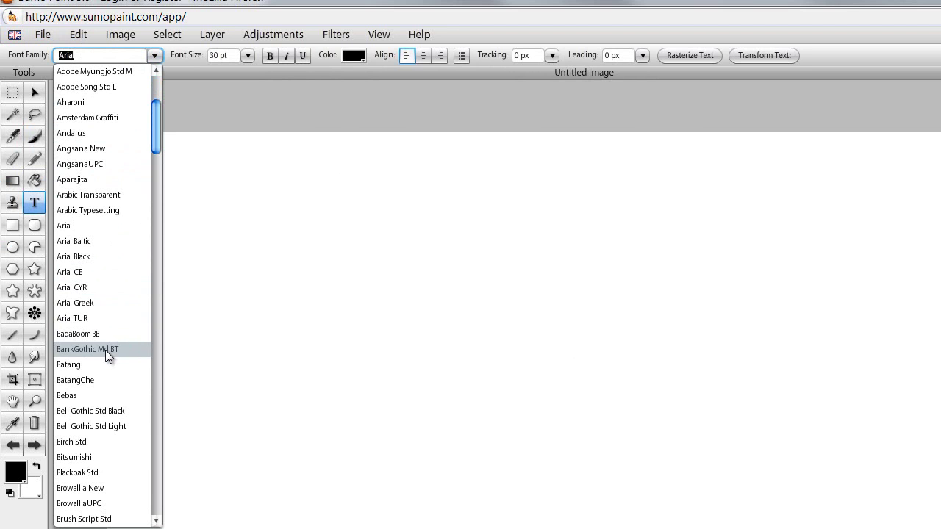
click(101, 395)
click(247, 55)
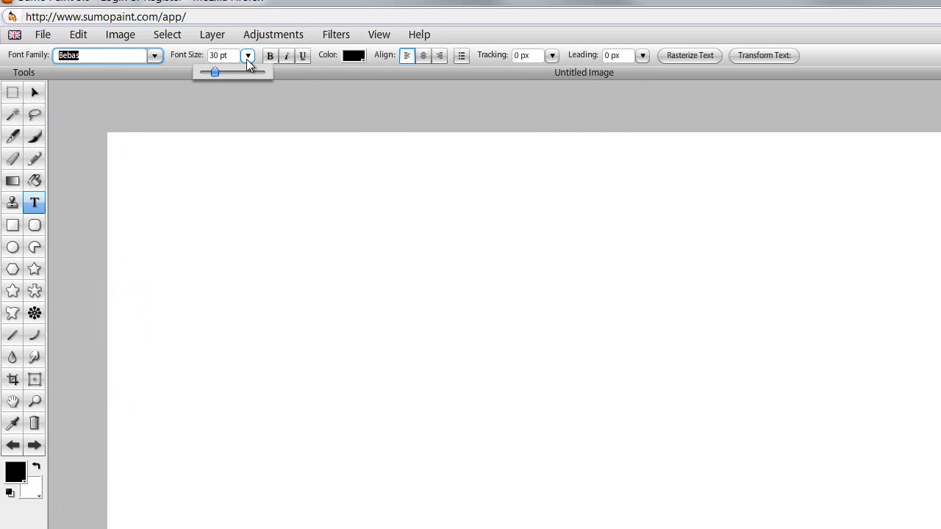
drag(216, 72, 296, 83)
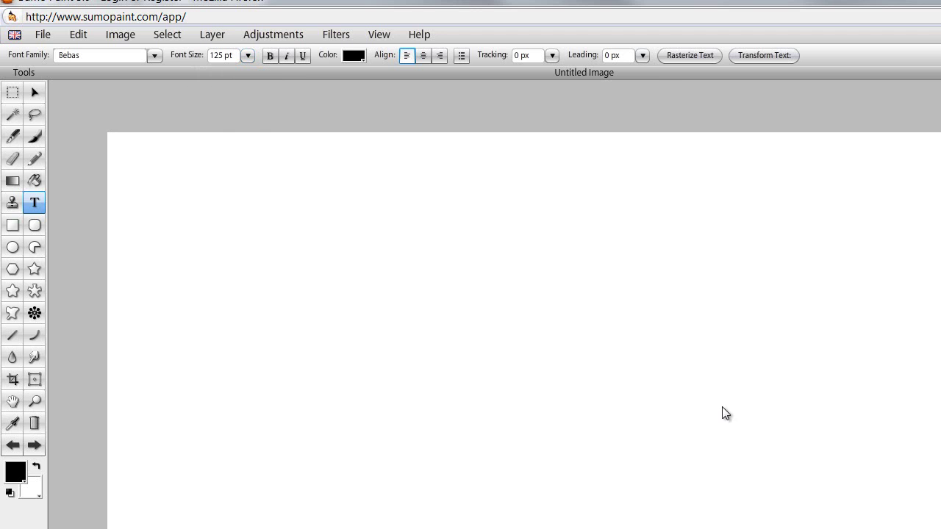
- Type CASSVLOGS on the canvas and drag the text to the centre
click(442, 374)
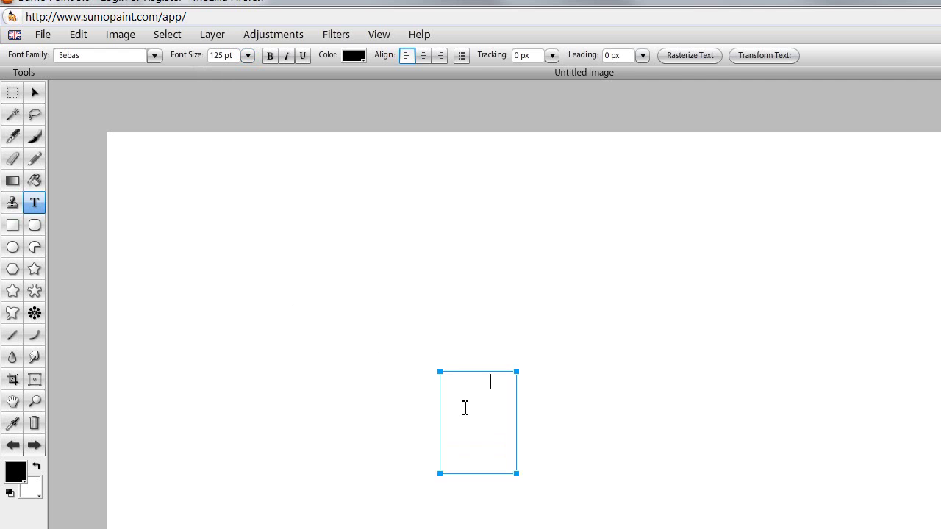
text(HE)
key(BackSpace)
key(BackSpace)
text(CASS)
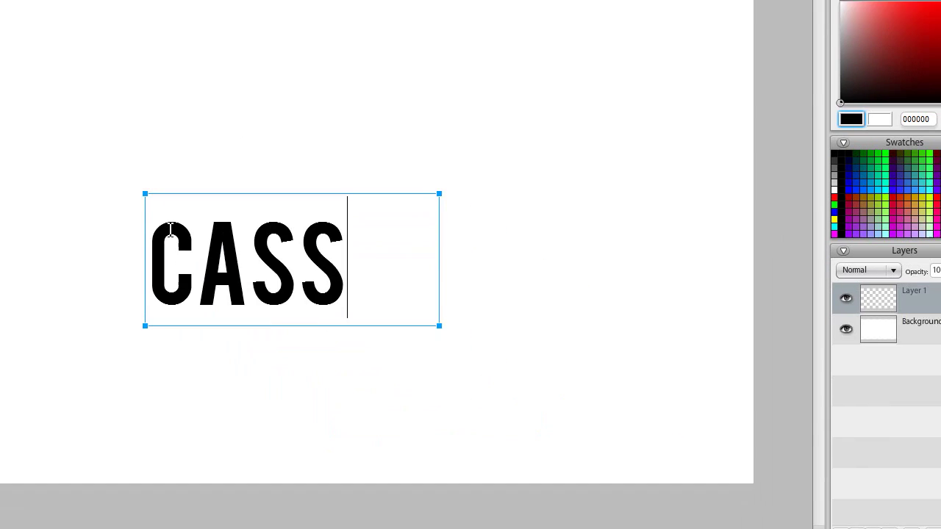
text(VLOGS)
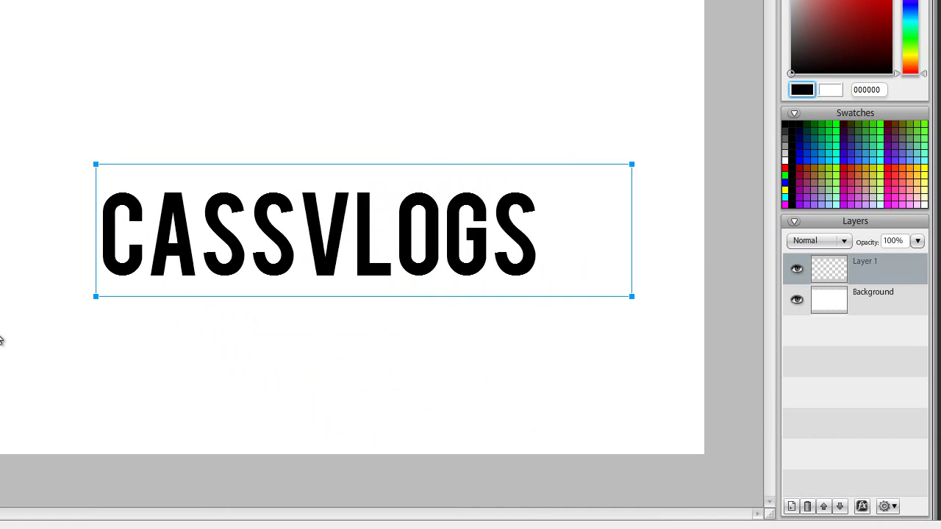
drag(164, 362, 47, 322)
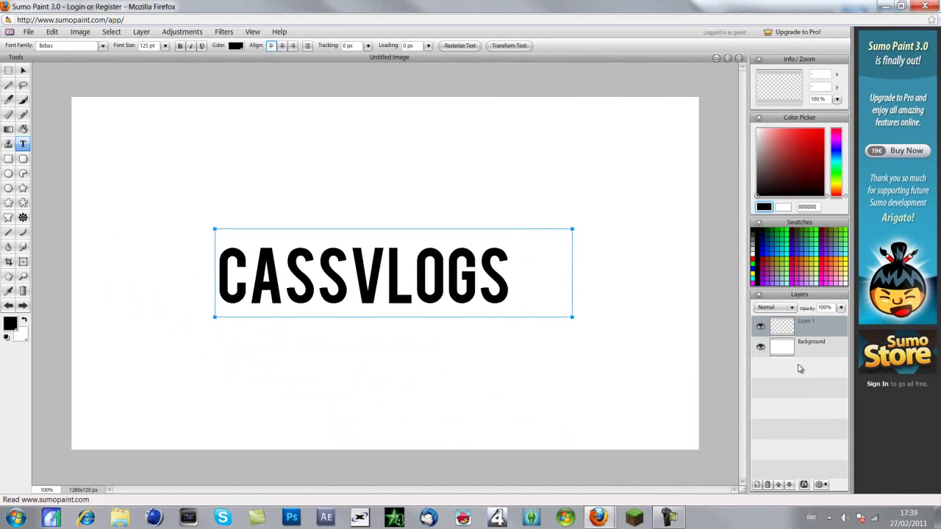
- Select Layer 1, the layer holding the CASSVLOGS text
double_click(871, 298)
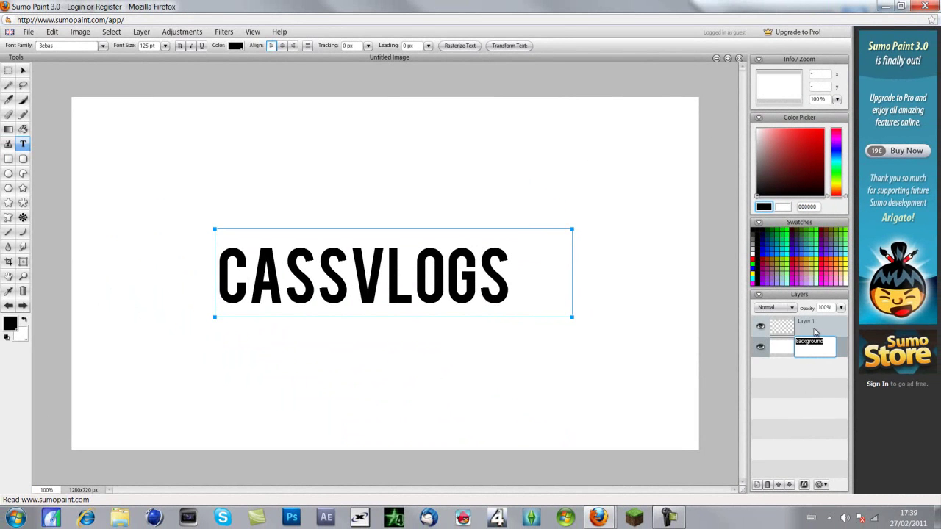
click(816, 327)
click(816, 347)
click(834, 325)
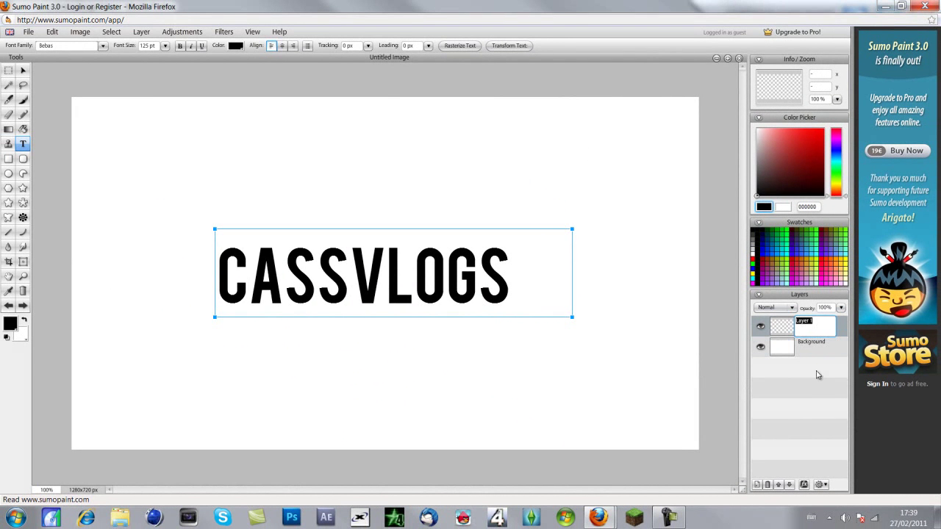
- Give Layer 1 a drop shadow at 100 opacity, then toggle its visibility to compare
click(805, 485)
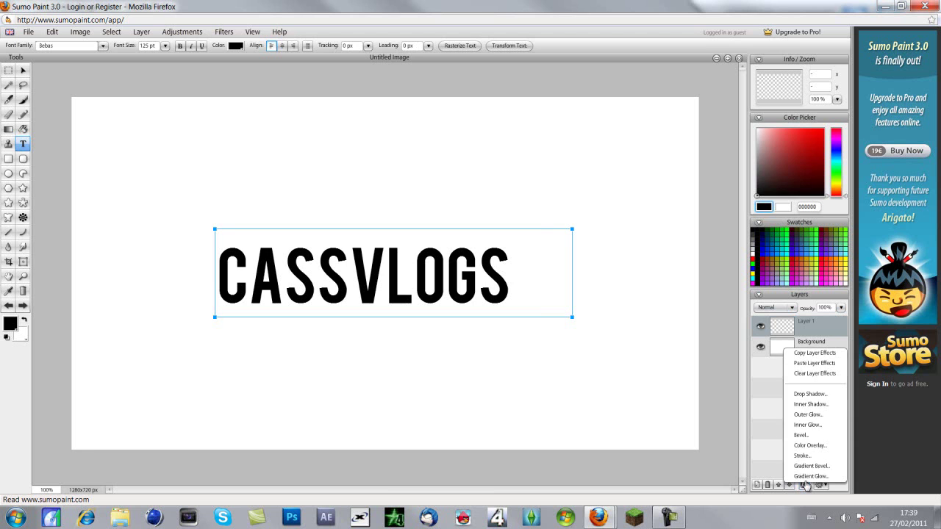
click(809, 397)
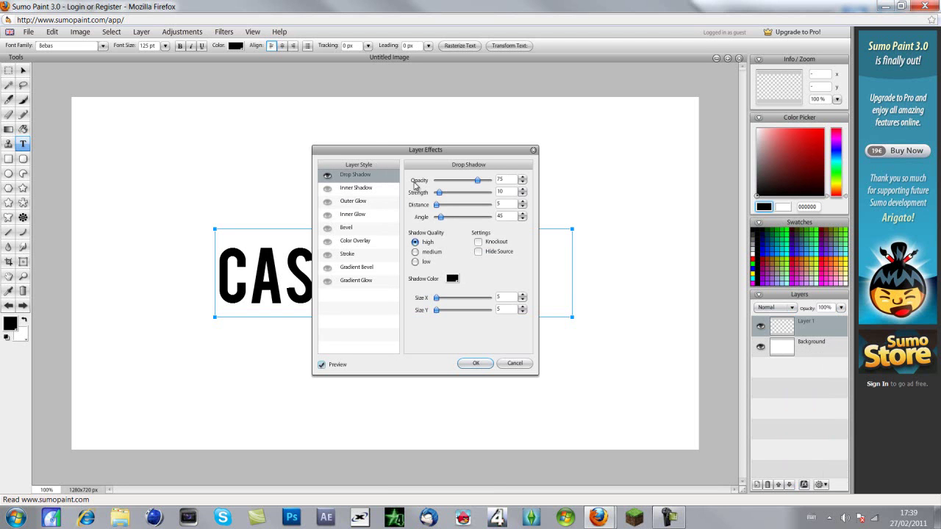
drag(476, 180, 532, 185)
click(344, 233)
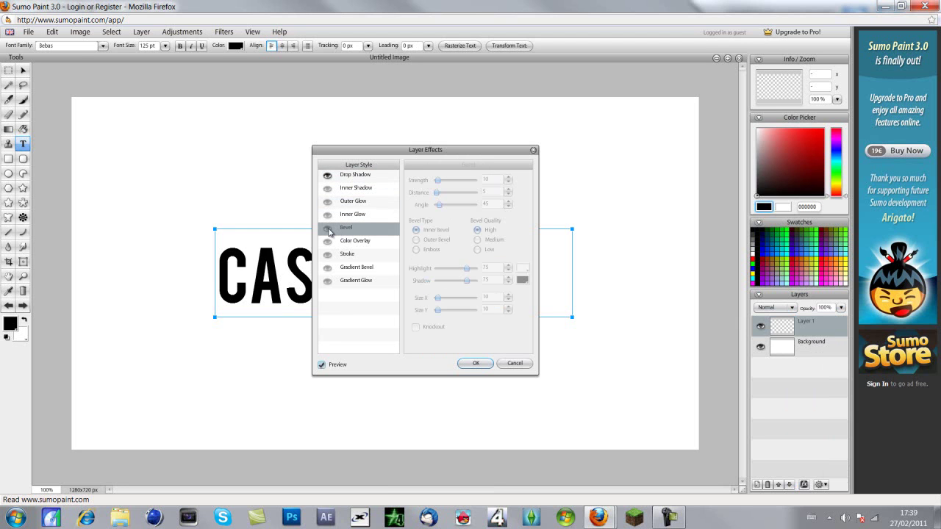
click(329, 232)
click(329, 232)
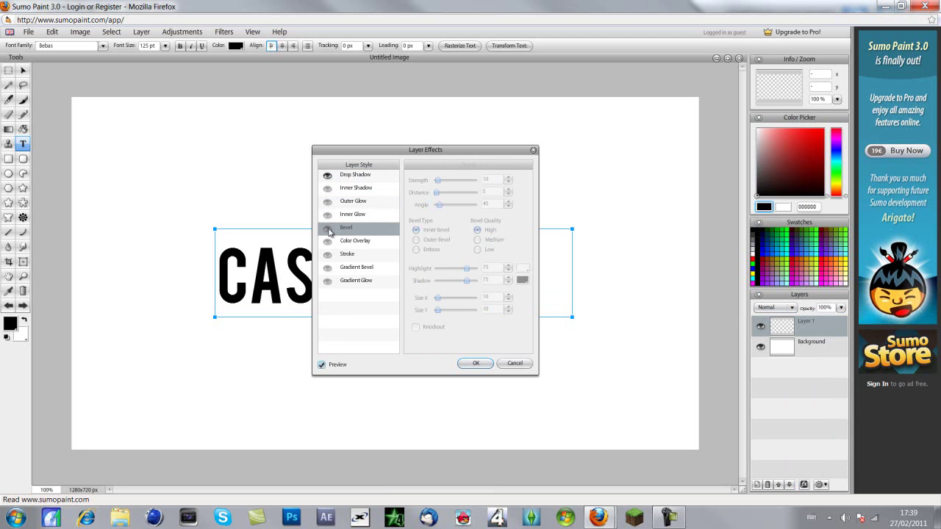
click(475, 364)
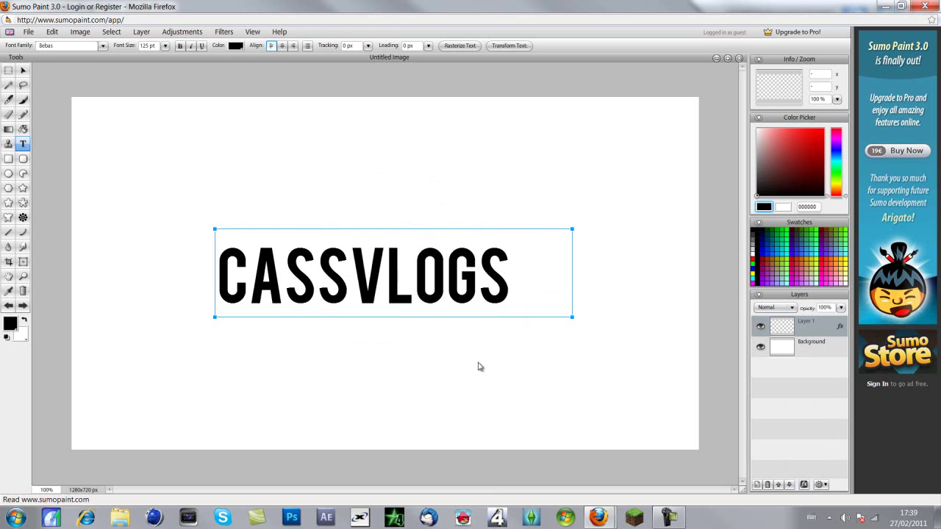
click(760, 327)
click(761, 328)
- Switch to the Brush tool and load the Basic Brushes 2 brush set
click(225, 32)
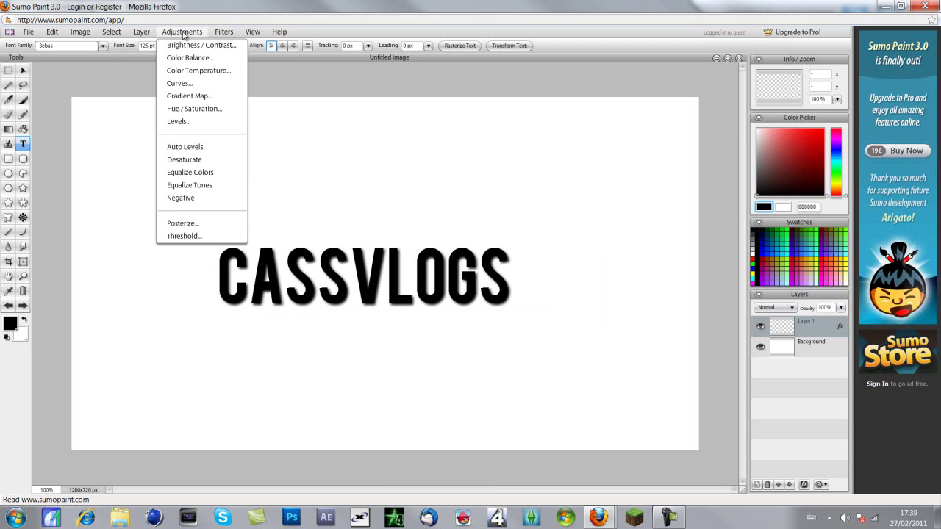
mouse_move(149, 30)
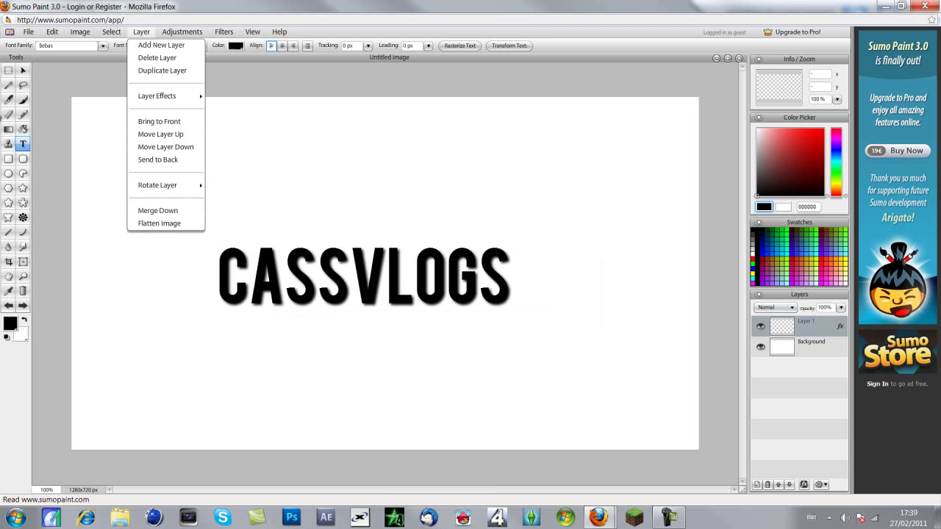
click(23, 100)
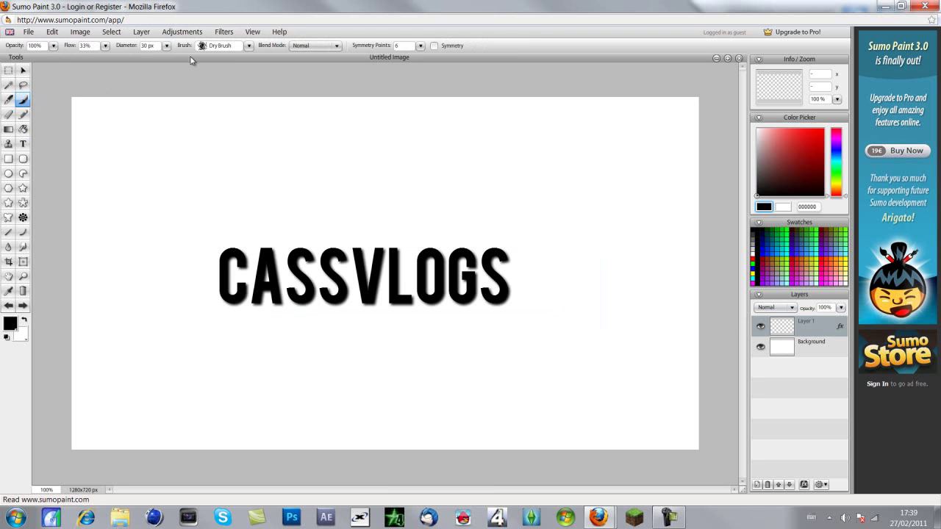
click(248, 46)
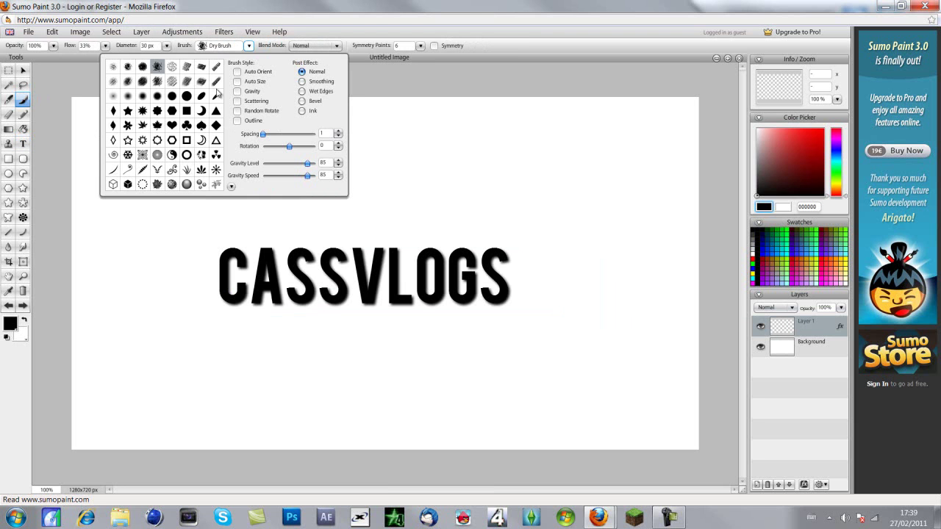
click(231, 187)
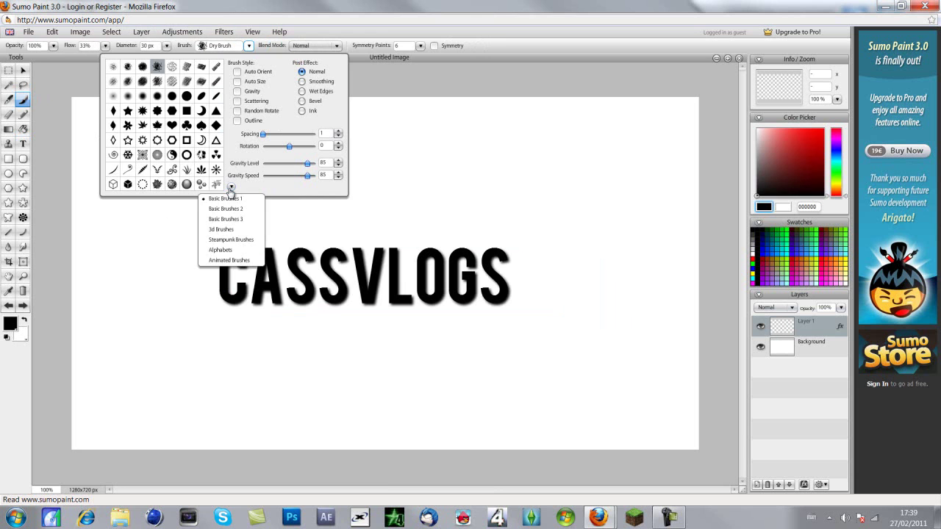
click(226, 209)
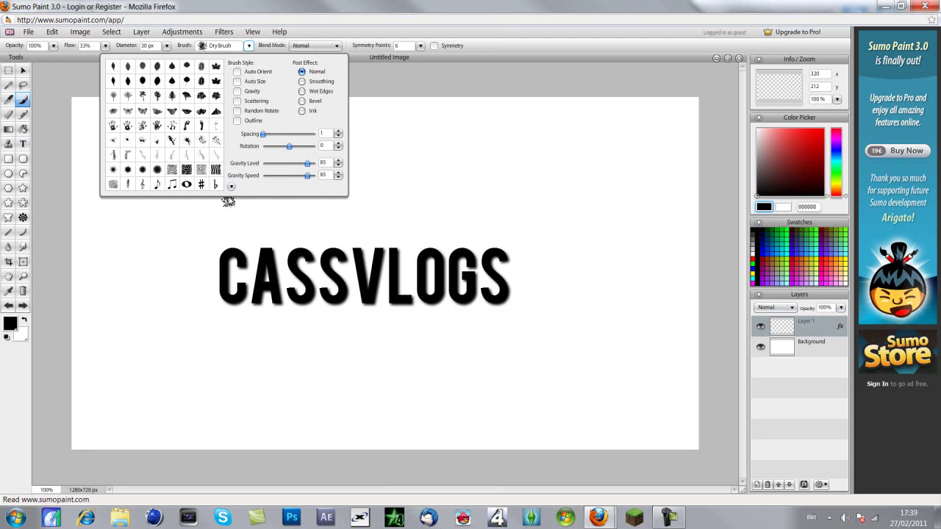
click(231, 188)
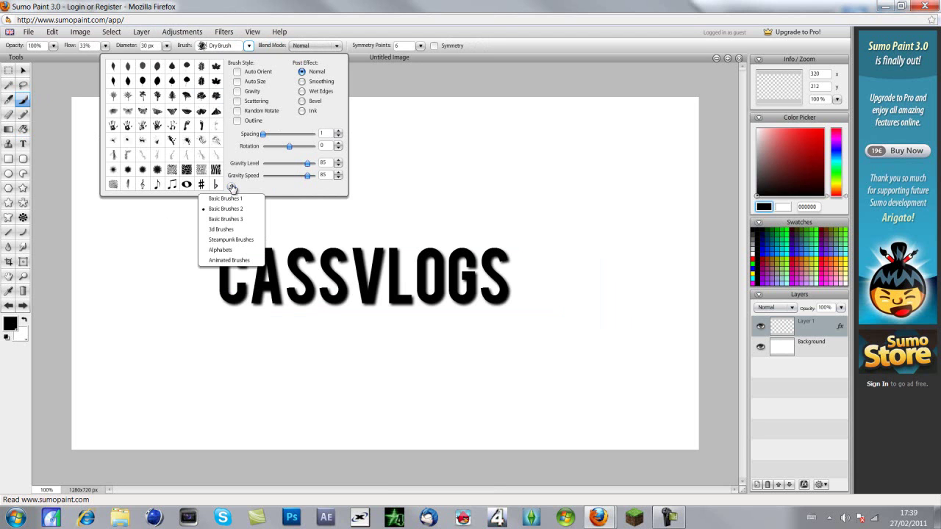
click(157, 125)
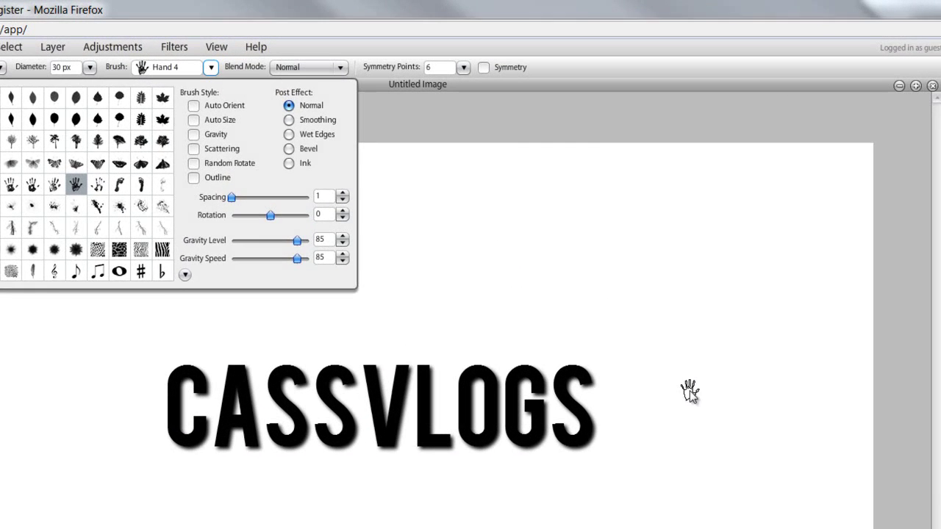
- Stamp two 512 px Hand 4 handprints beside CASSVLOGS, then pick the Fur Giraffe Tile brush
click(696, 397)
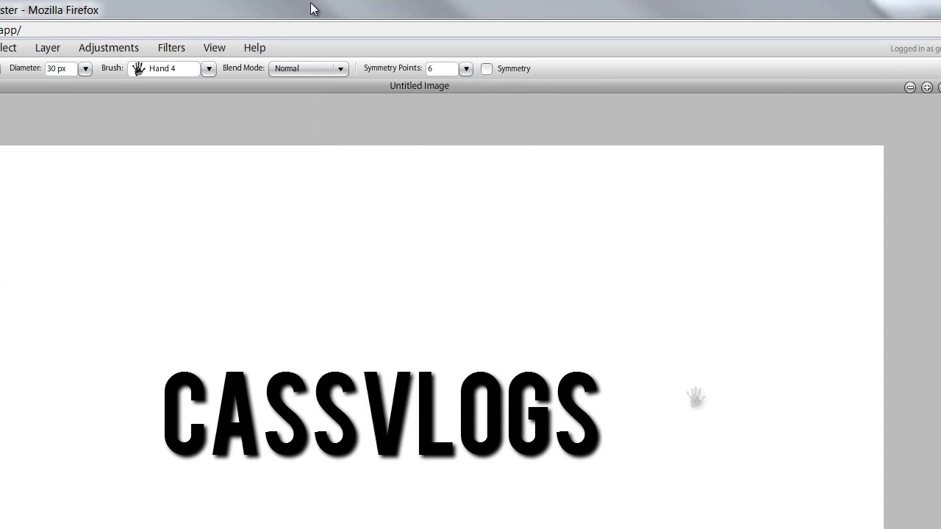
click(87, 71)
drag(47, 86, 103, 86)
click(650, 375)
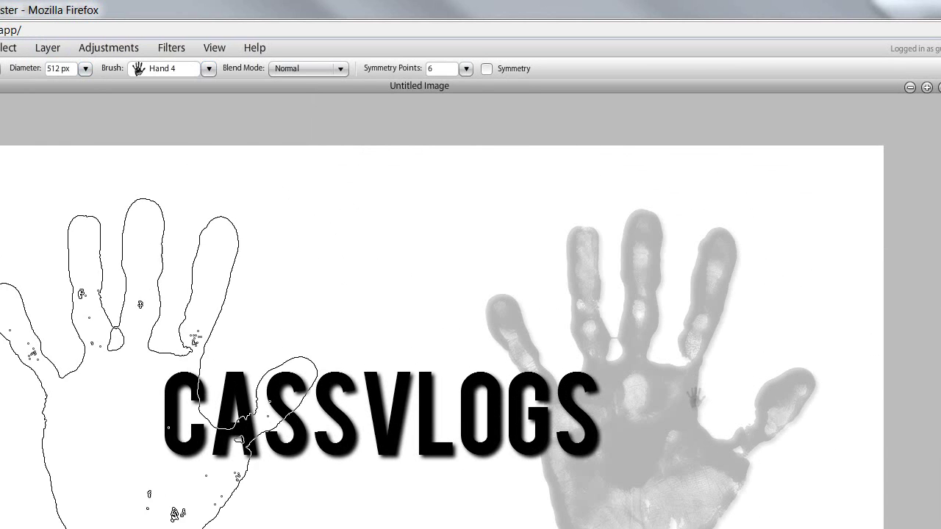
click(144, 364)
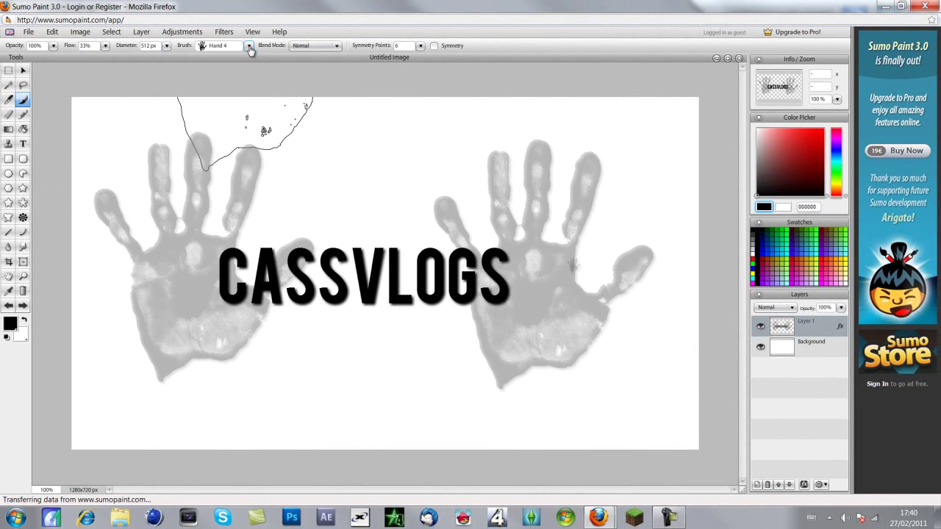
click(240, 50)
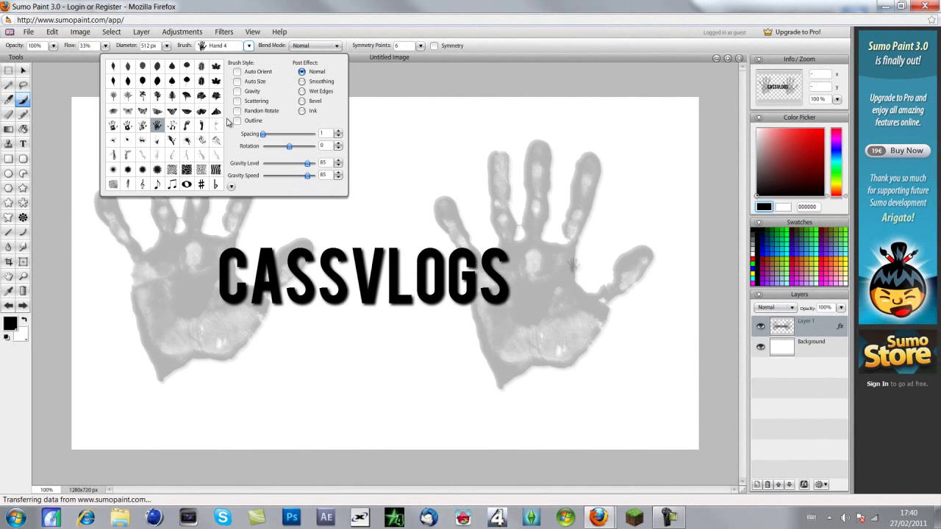
click(187, 169)
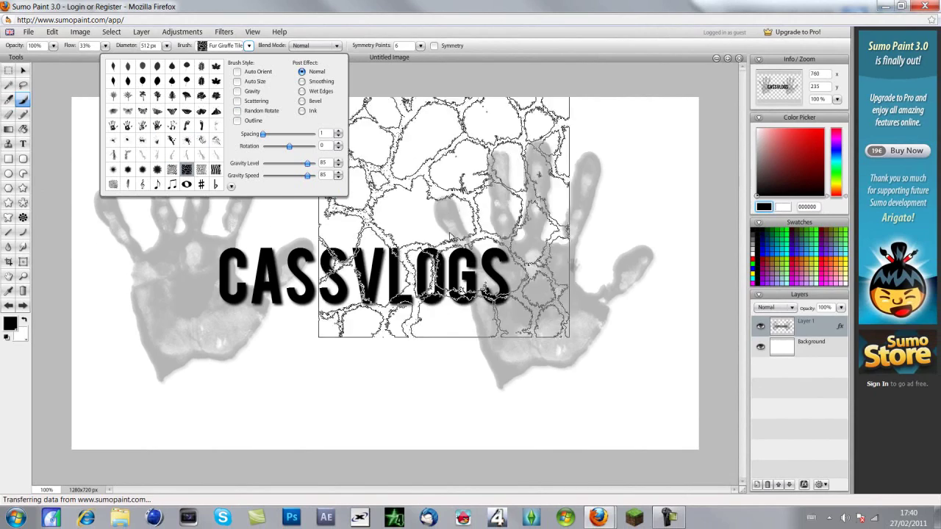
- Stamp the Fur Giraffe Tile pattern across the canvas around the CASSVLOGS text
click(358, 322)
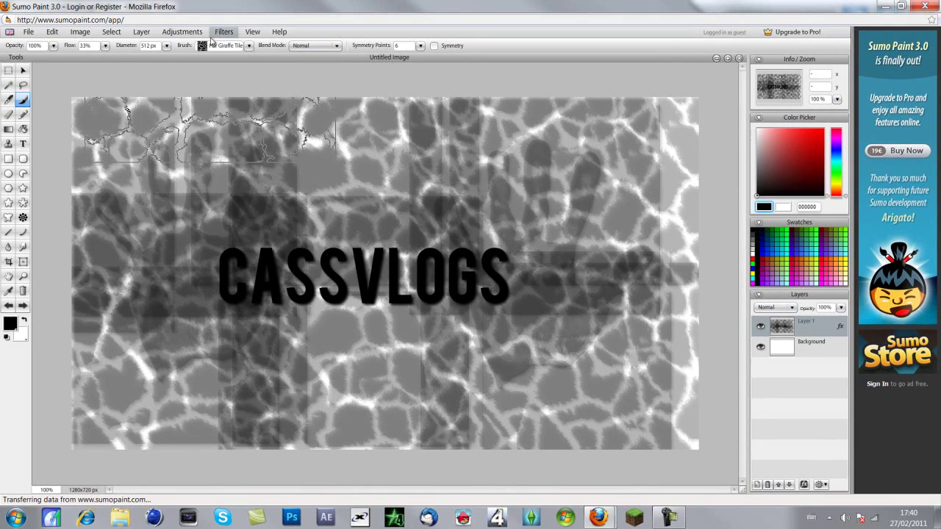
- Look through the Adjustments and Filters menus, then move to the File menu
click(182, 31)
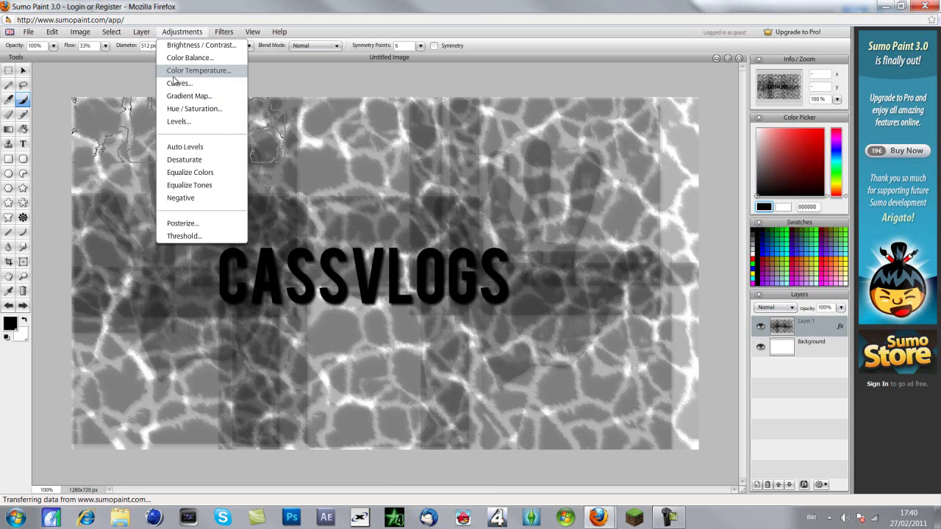
mouse_move(224, 31)
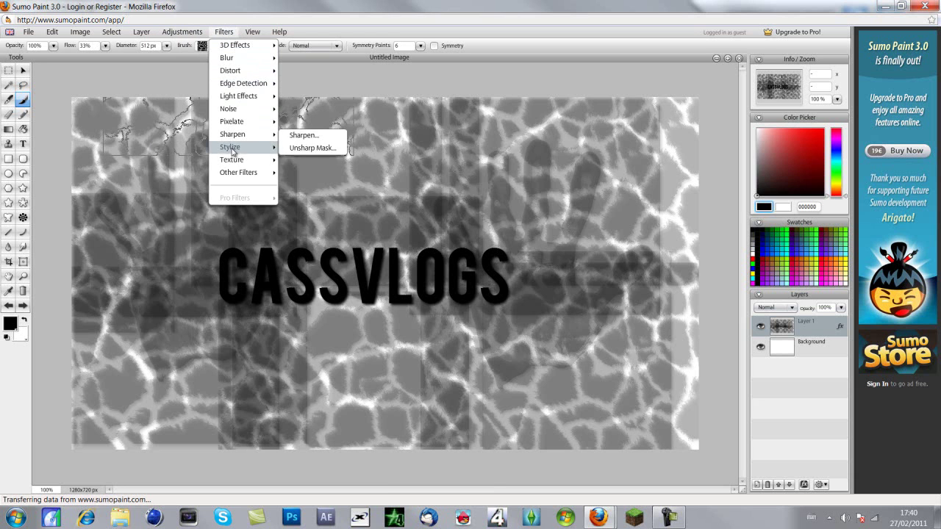
mouse_move(254, 149)
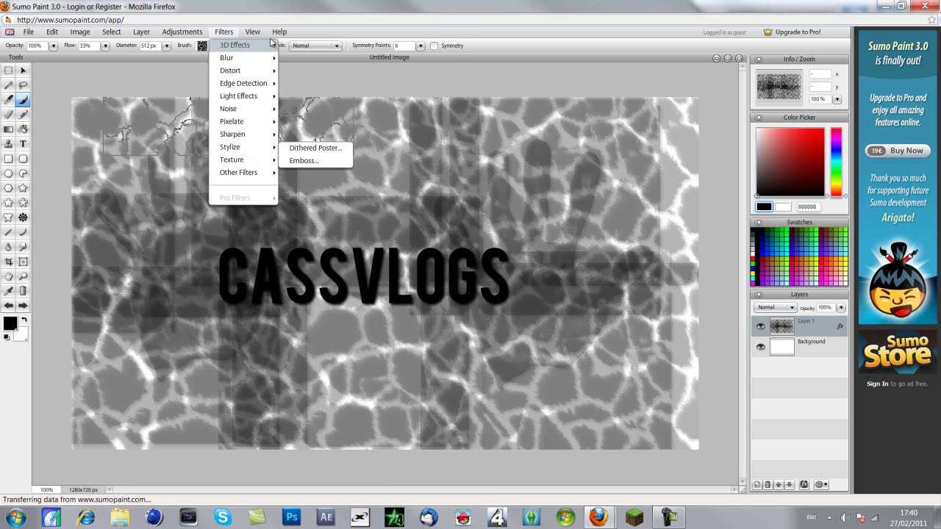
mouse_move(267, 31)
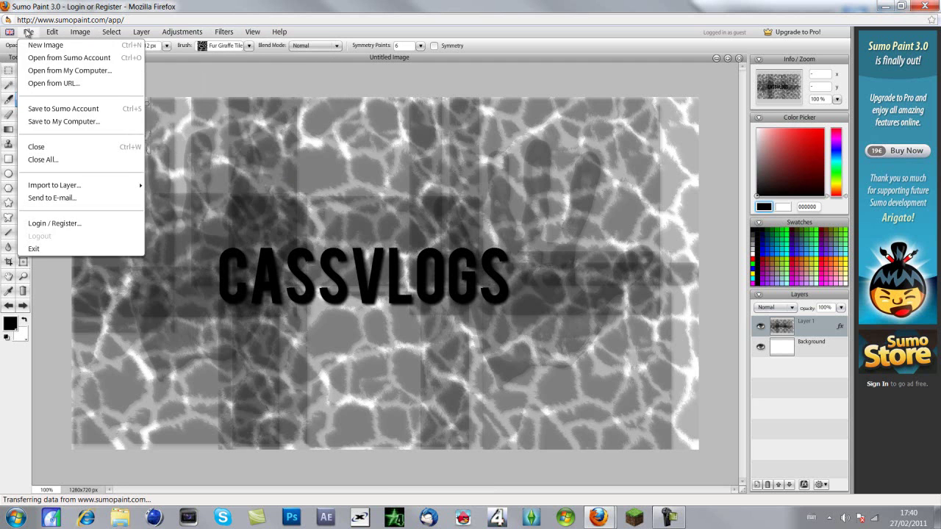
mouse_move(31, 33)
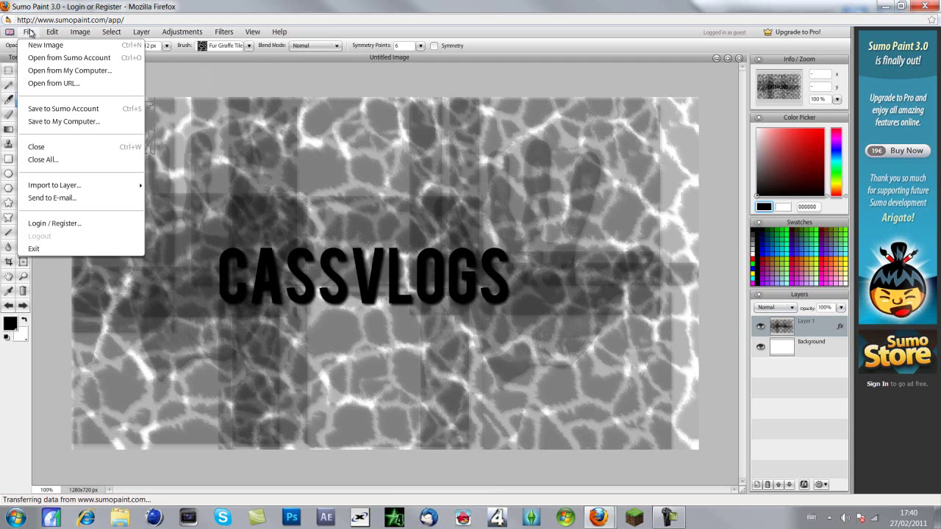
- Open CassVlogs Middle Stripe from F:\CassVlogs Resource Package\My Walpapers Support Me
click(69, 71)
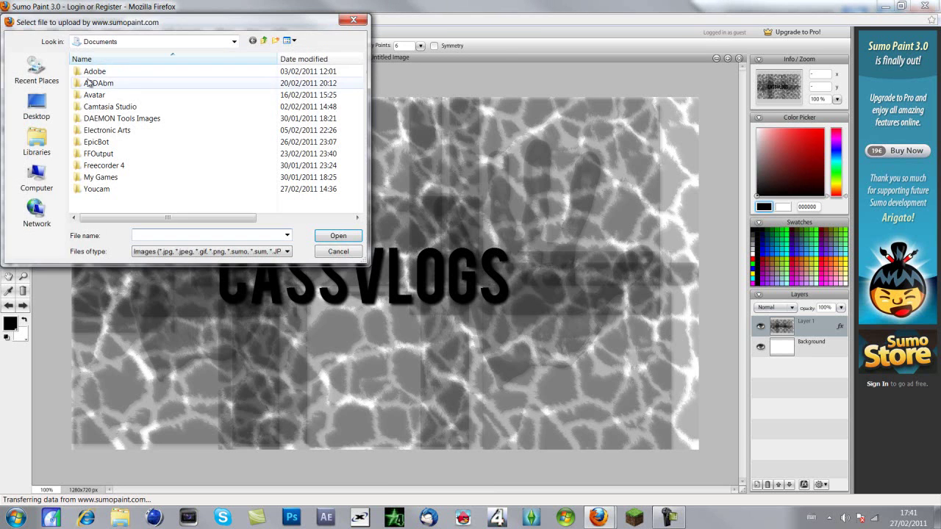
click(36, 180)
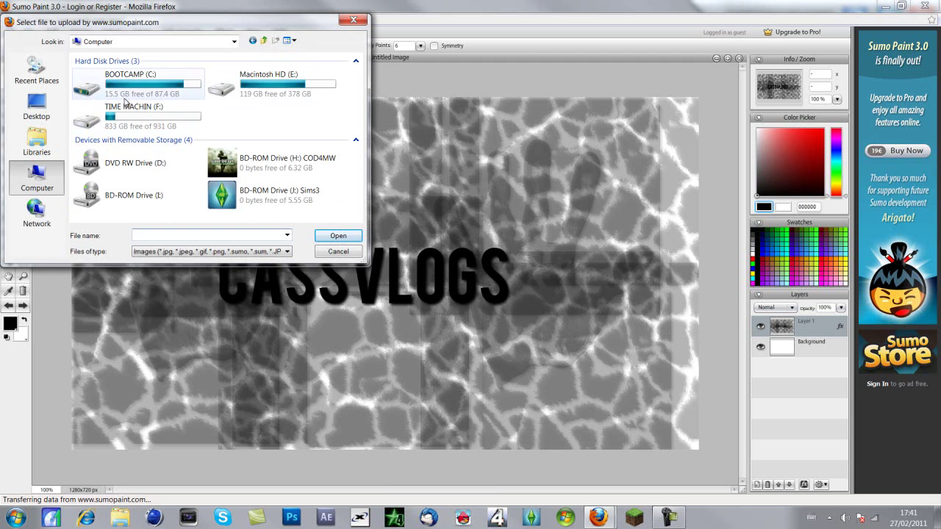
double_click(136, 124)
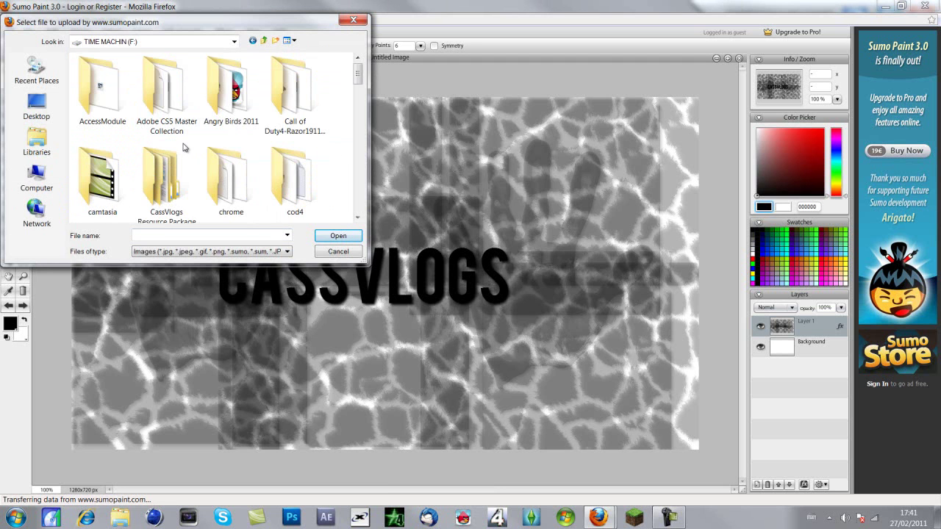
scroll(184, 147, down, 1)
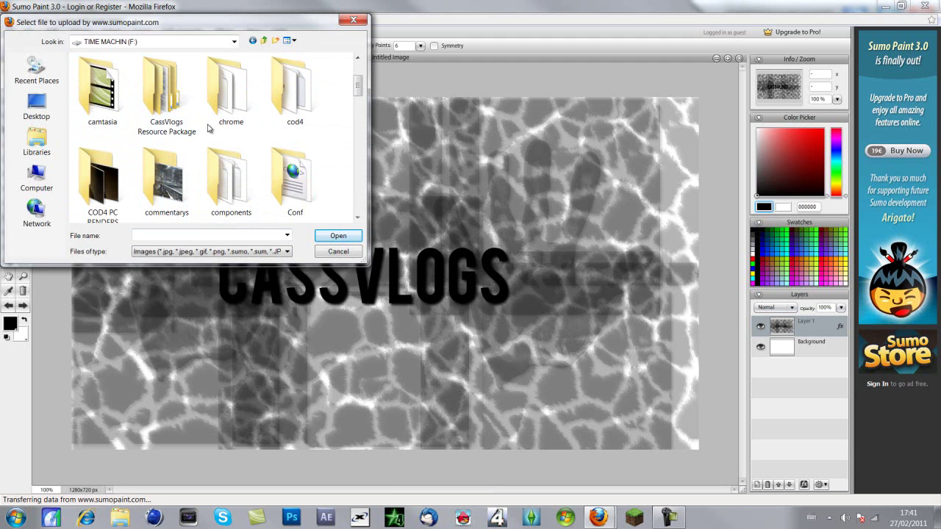
double_click(170, 126)
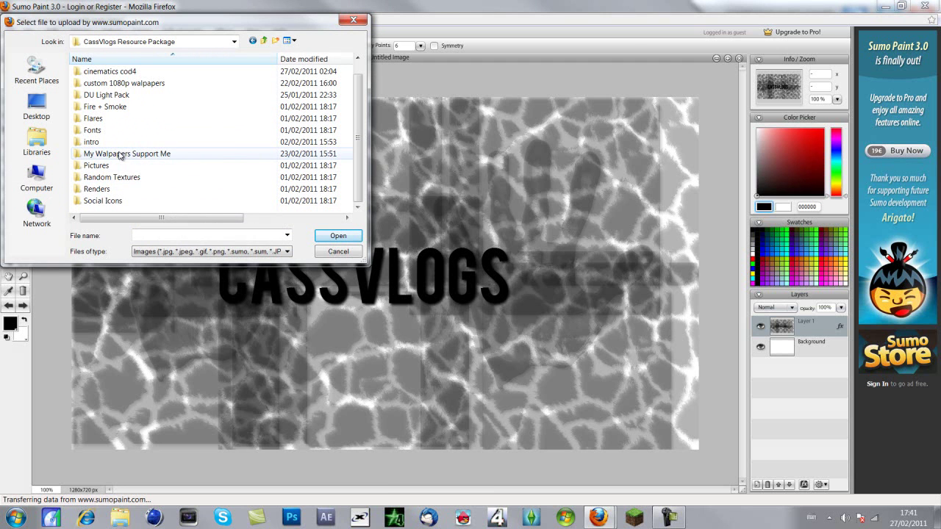
scroll(120, 155, up, 1)
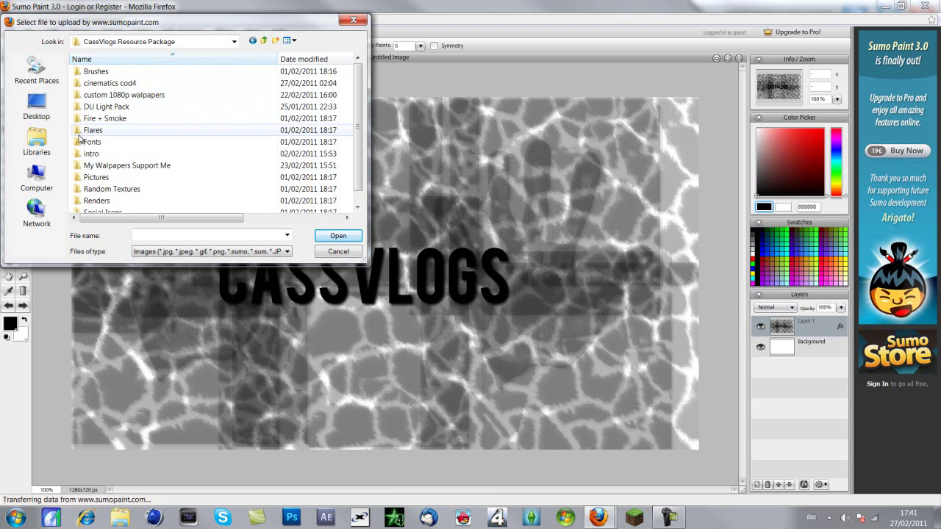
double_click(110, 170)
click(107, 118)
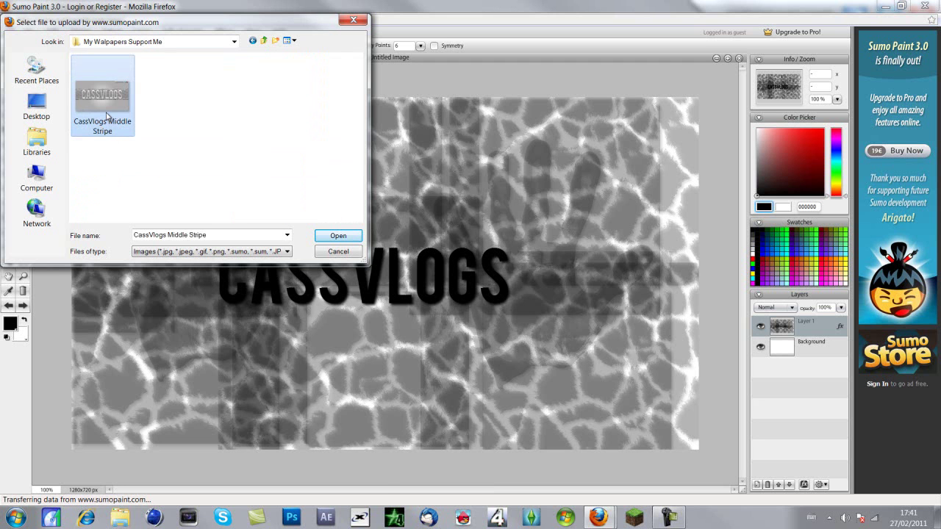
click(338, 235)
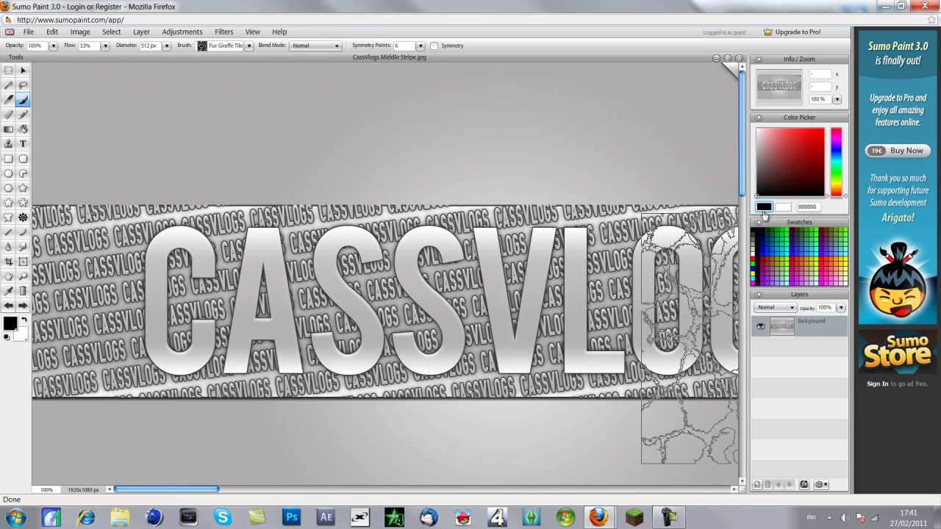
- Restore the image window, switch to the Move tool, and fit the whole stripe image on screen
click(728, 59)
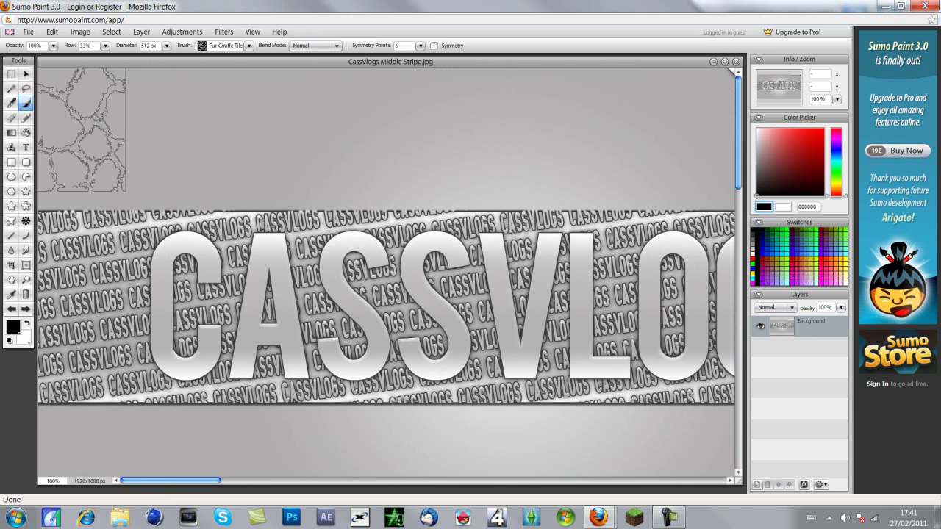
click(27, 75)
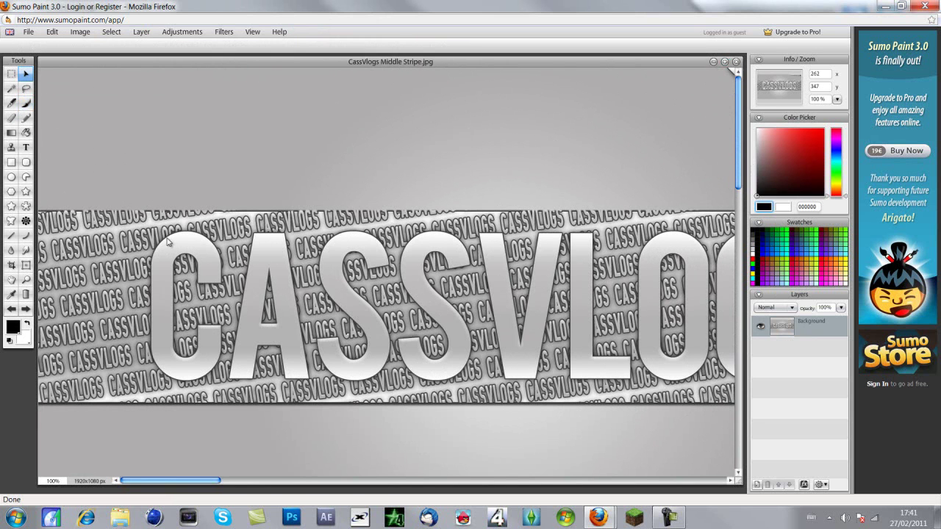
click(52, 31)
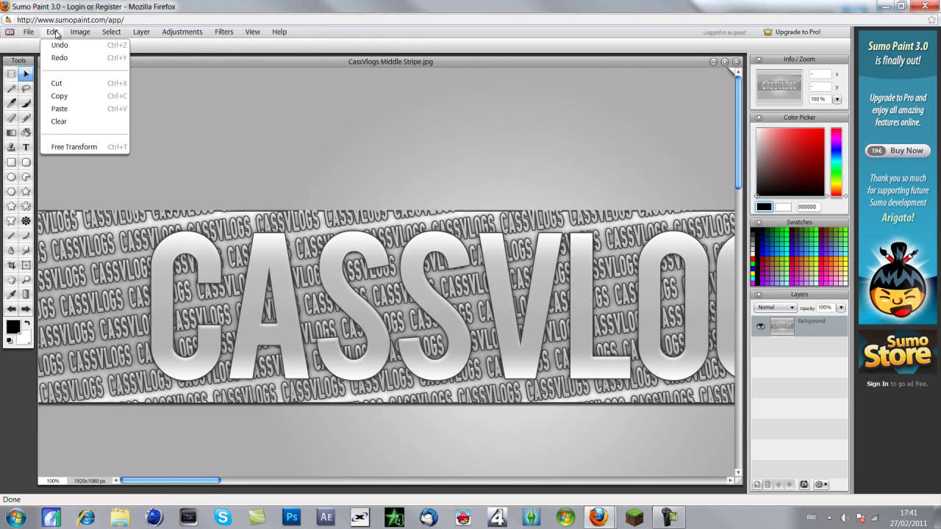
mouse_move(88, 35)
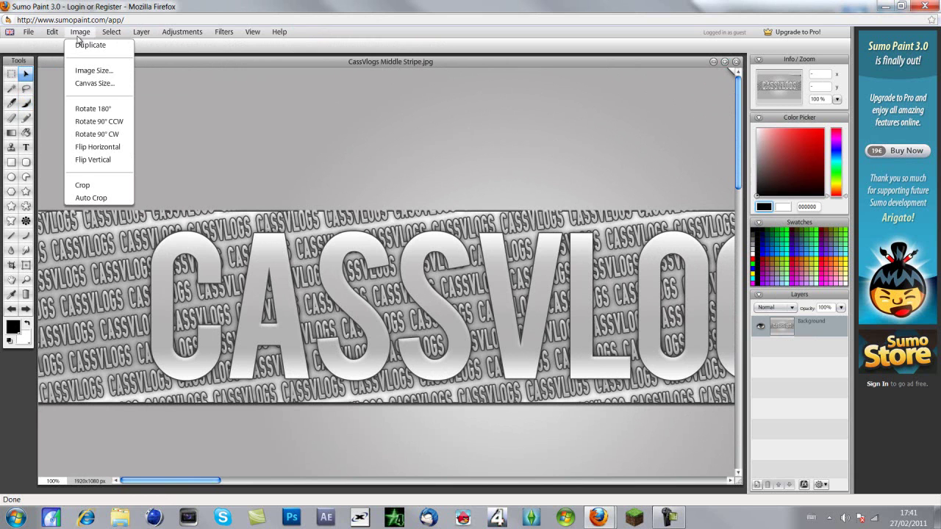
mouse_move(134, 35)
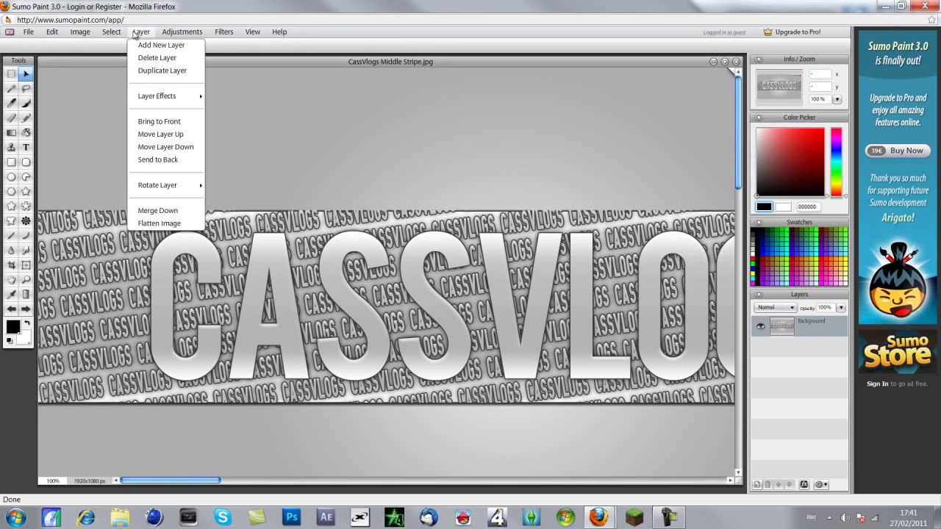
mouse_move(252, 35)
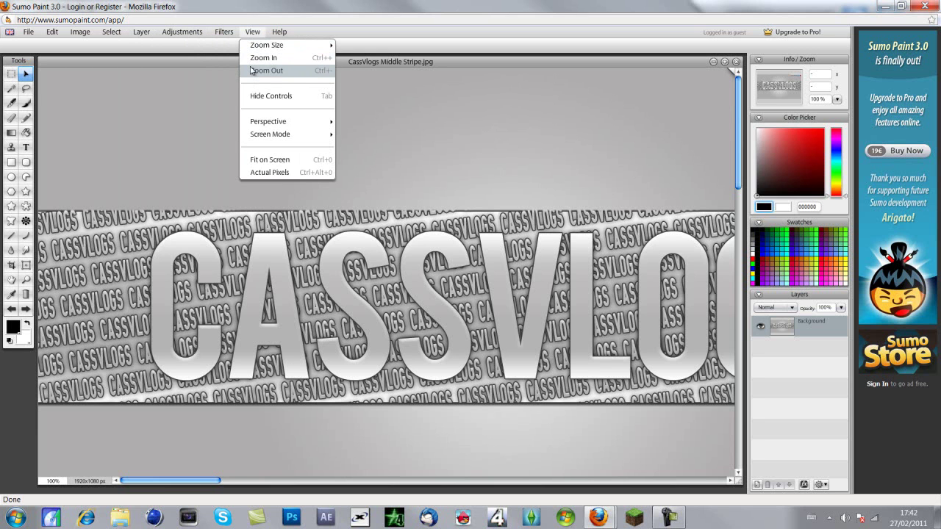
click(250, 159)
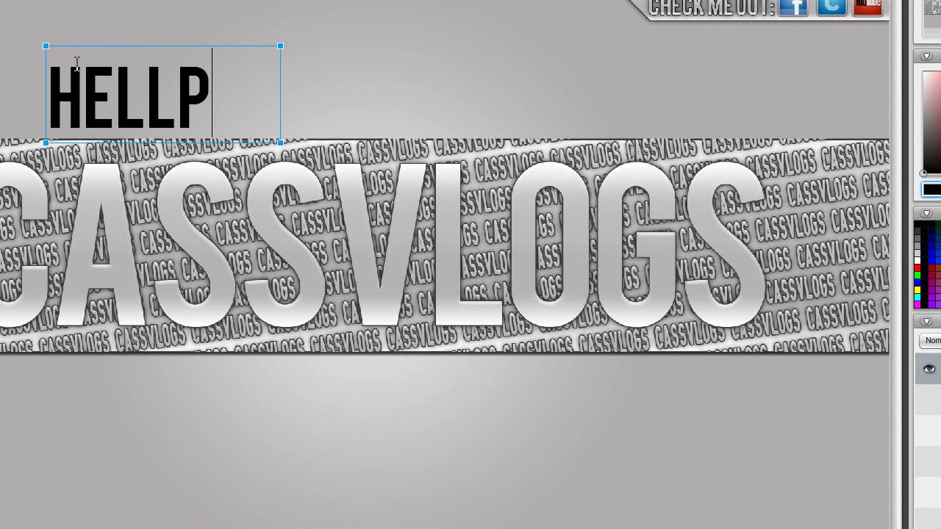
- Replace the mistyped final P with O so the text reads HELLO
key(BackSpace)
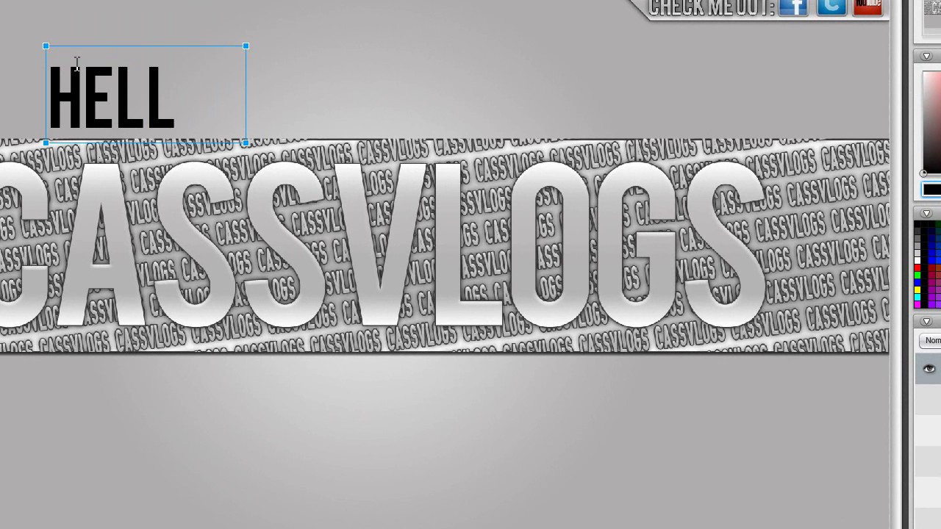
text(O)
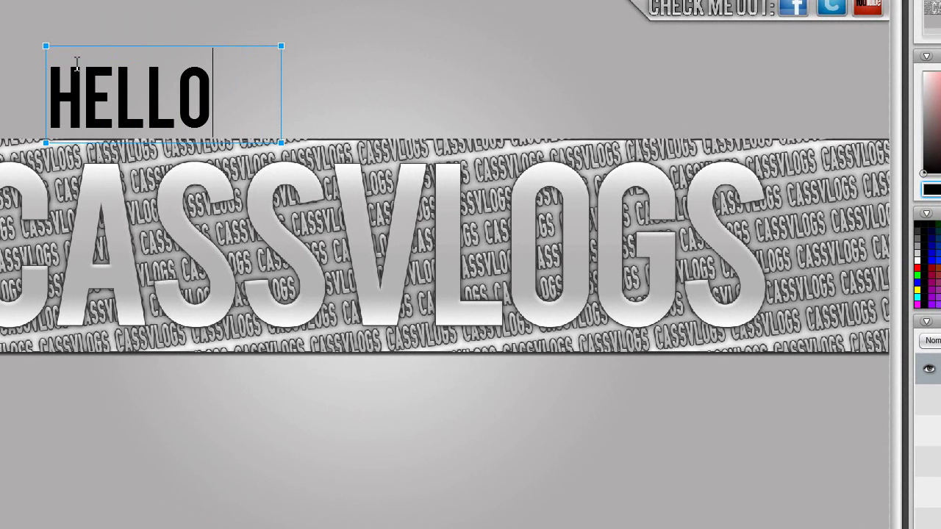